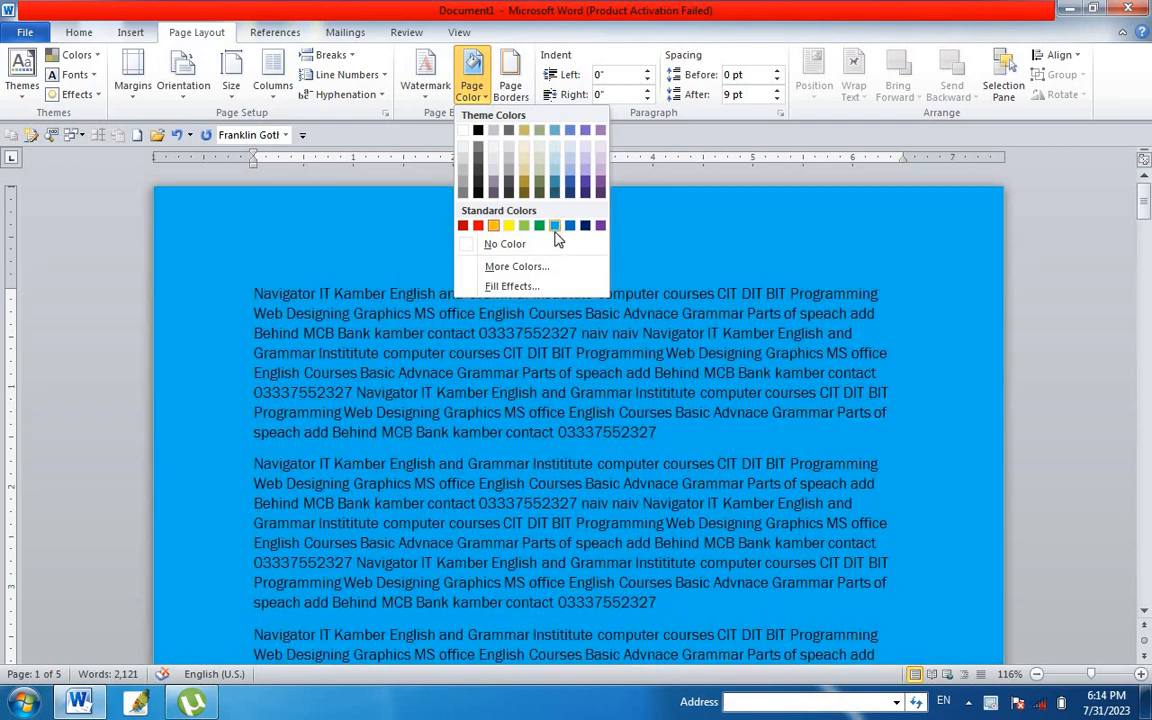
Set the page background of the document to the standard light blue color
left_click(556, 226)
scroll(710, 505, "down", 5)
scroll(710, 505, "down", 10)
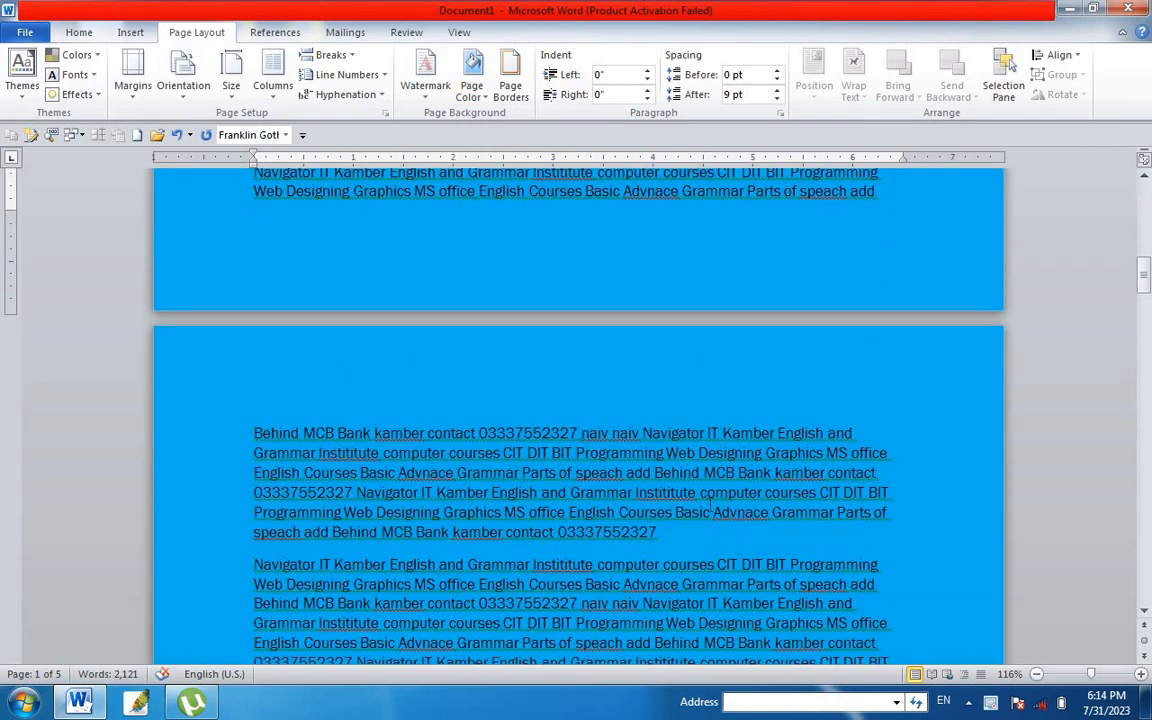
Change the page background to a custom green of about RGB 20, 220, 130
left_click(472, 90)
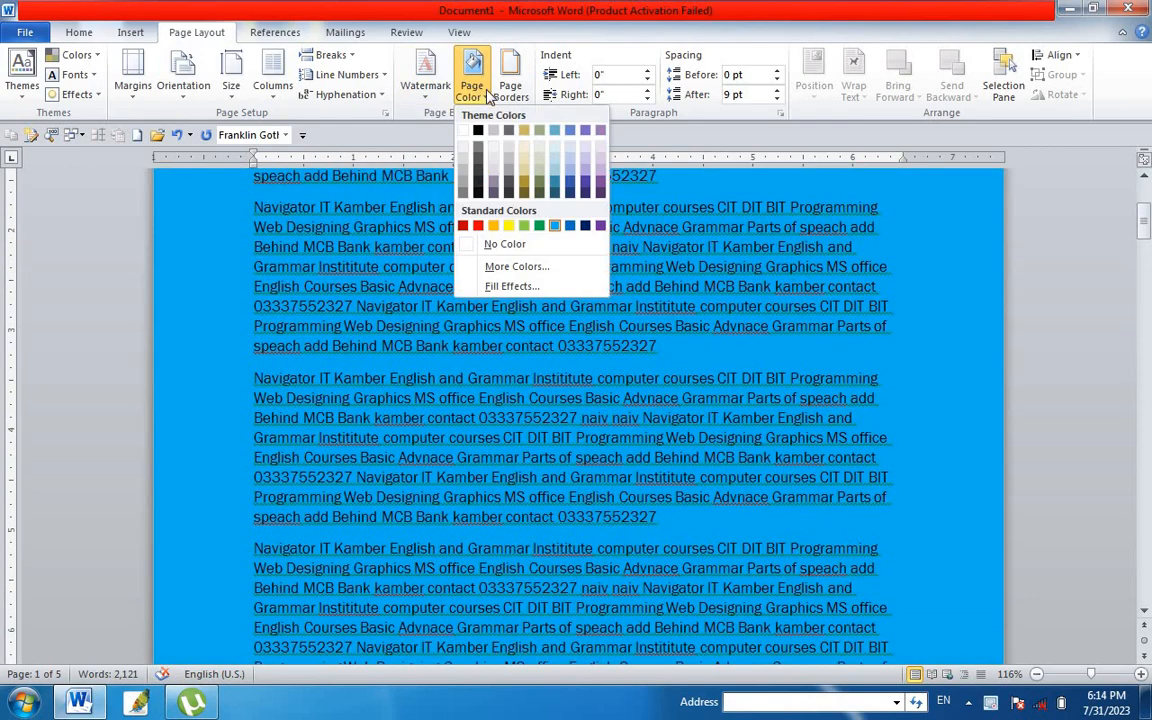
left_click(518, 268)
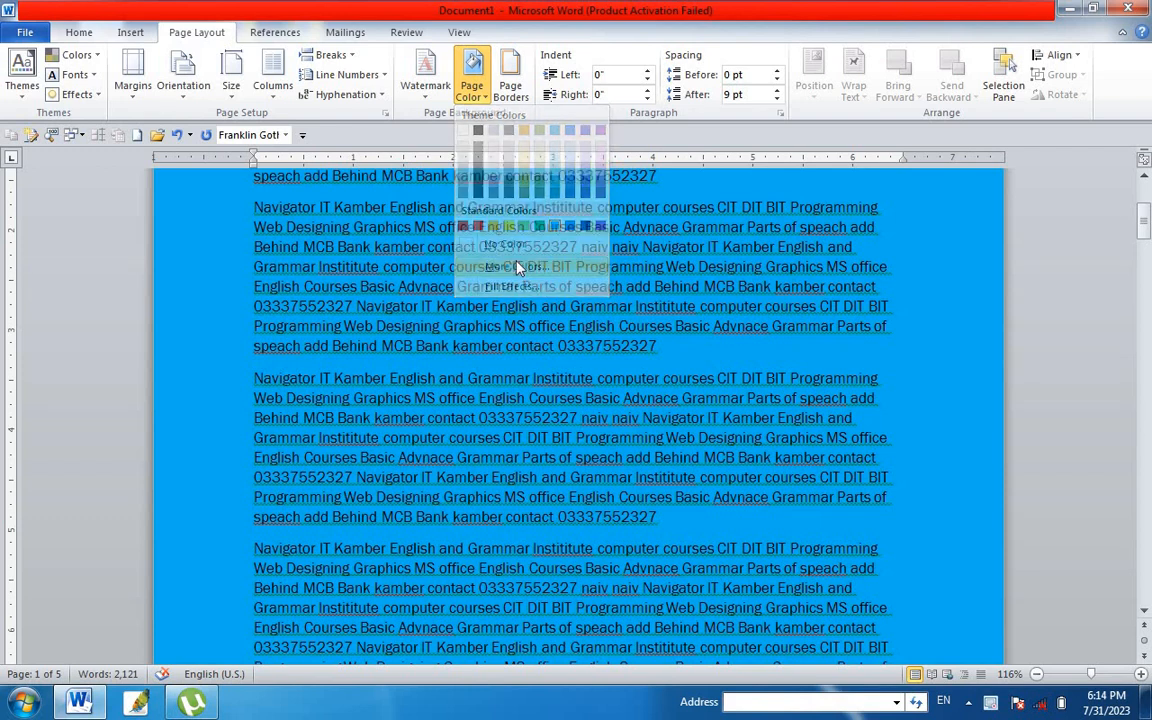
left_click(517, 270)
left_click(505, 260)
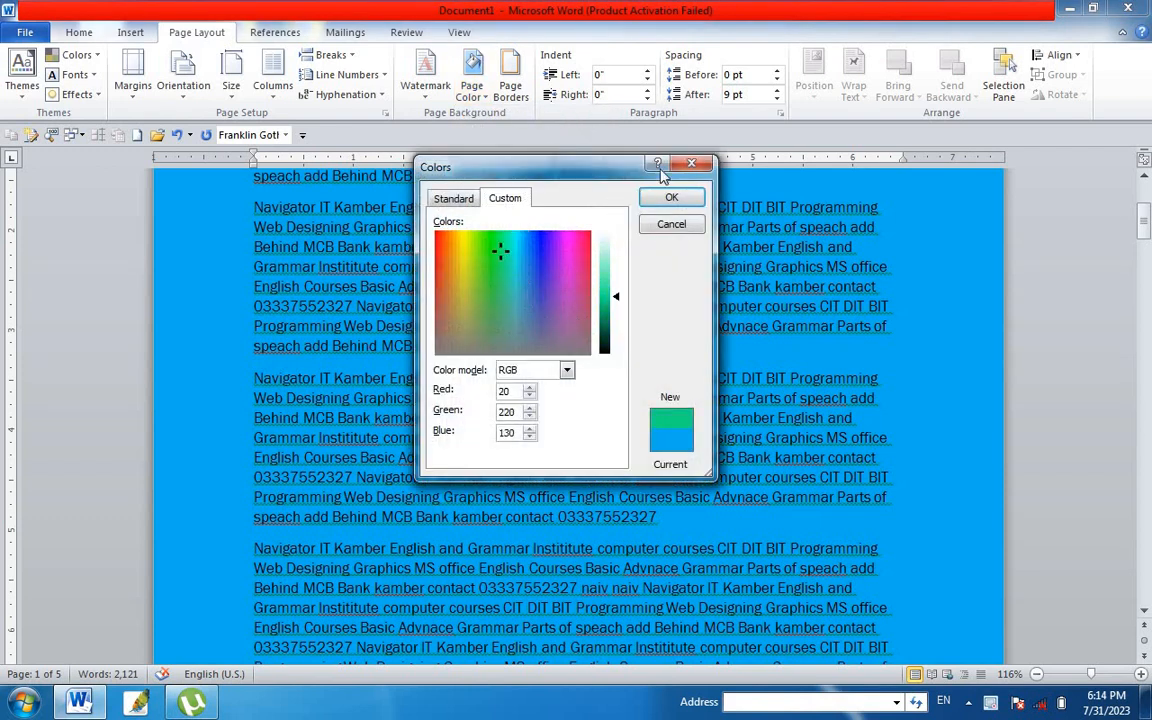
left_click(672, 197)
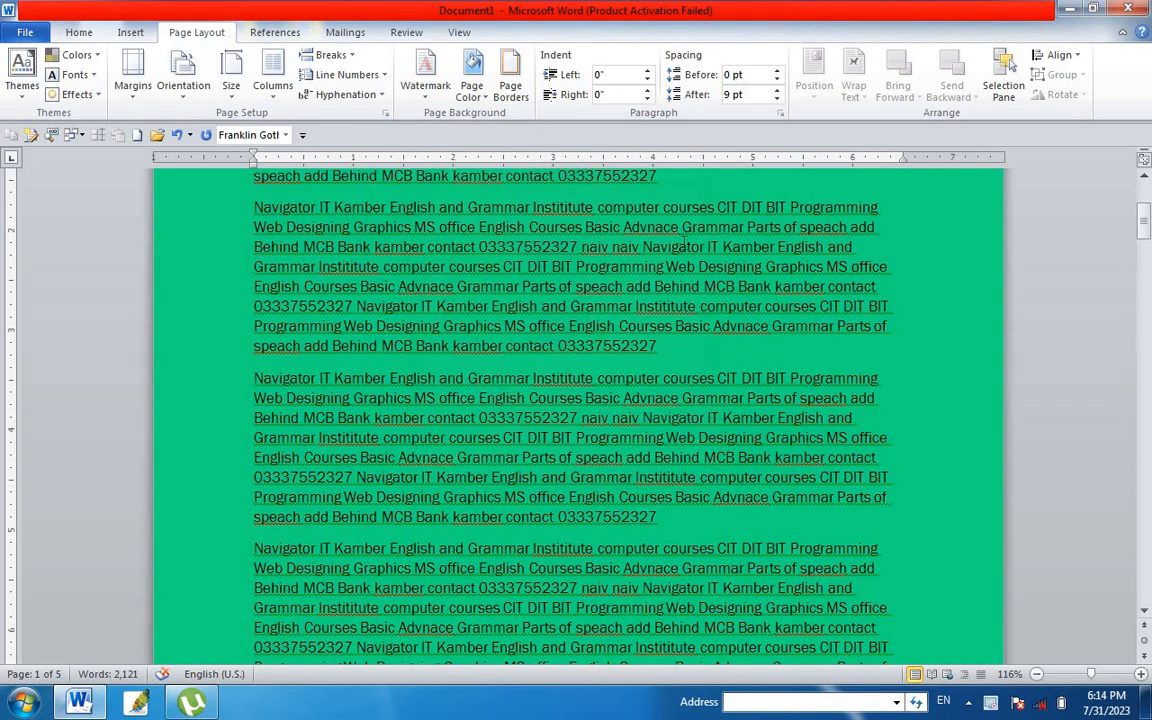
Fill the page background with a horizontal two-color gradient, using orange as Color 1 and black as Color 2
left_click(472, 88)
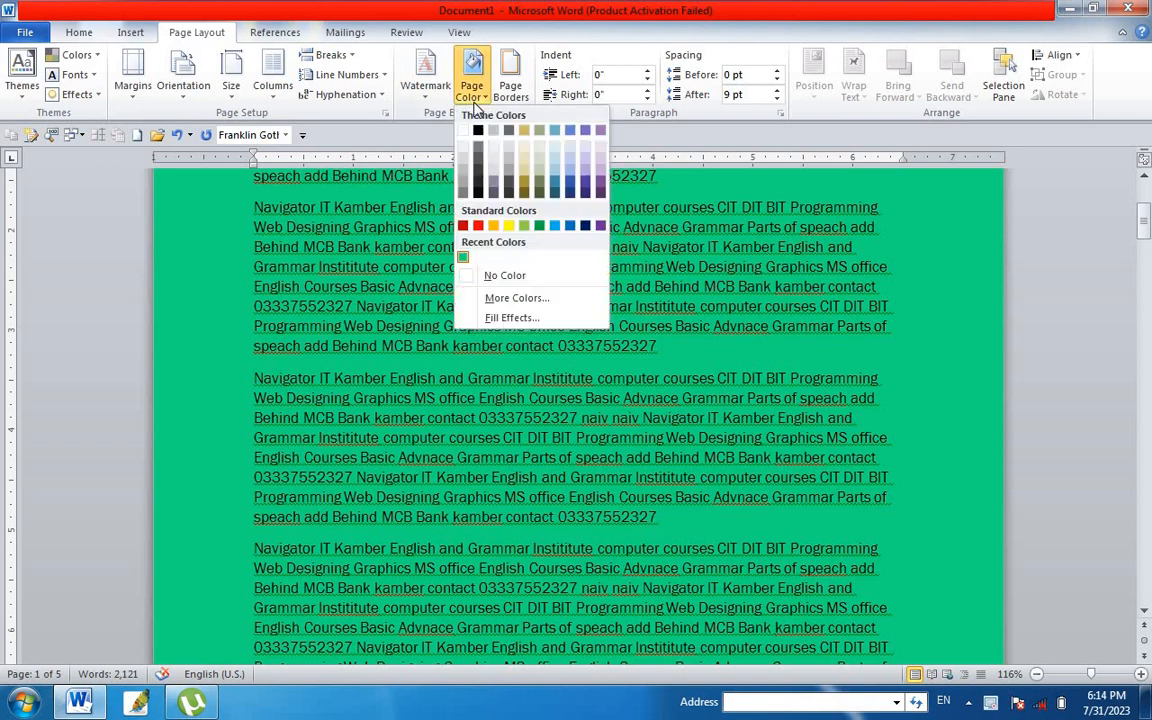
left_click(512, 318)
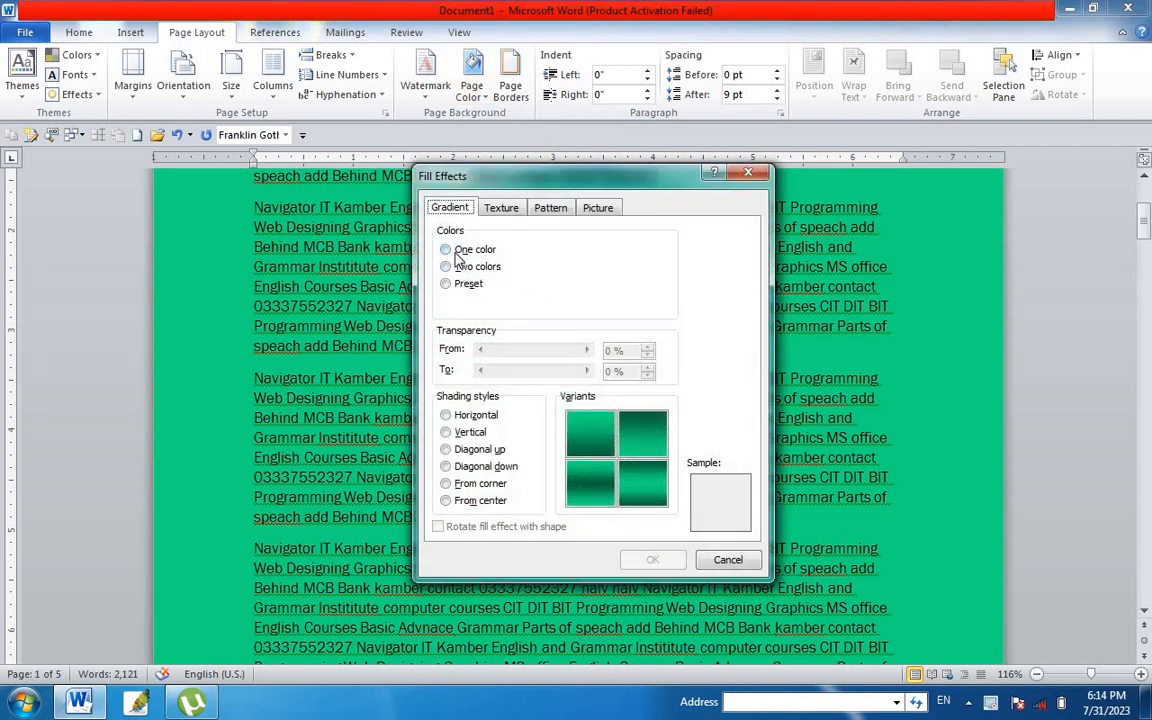
left_click(447, 250)
left_click(478, 268)
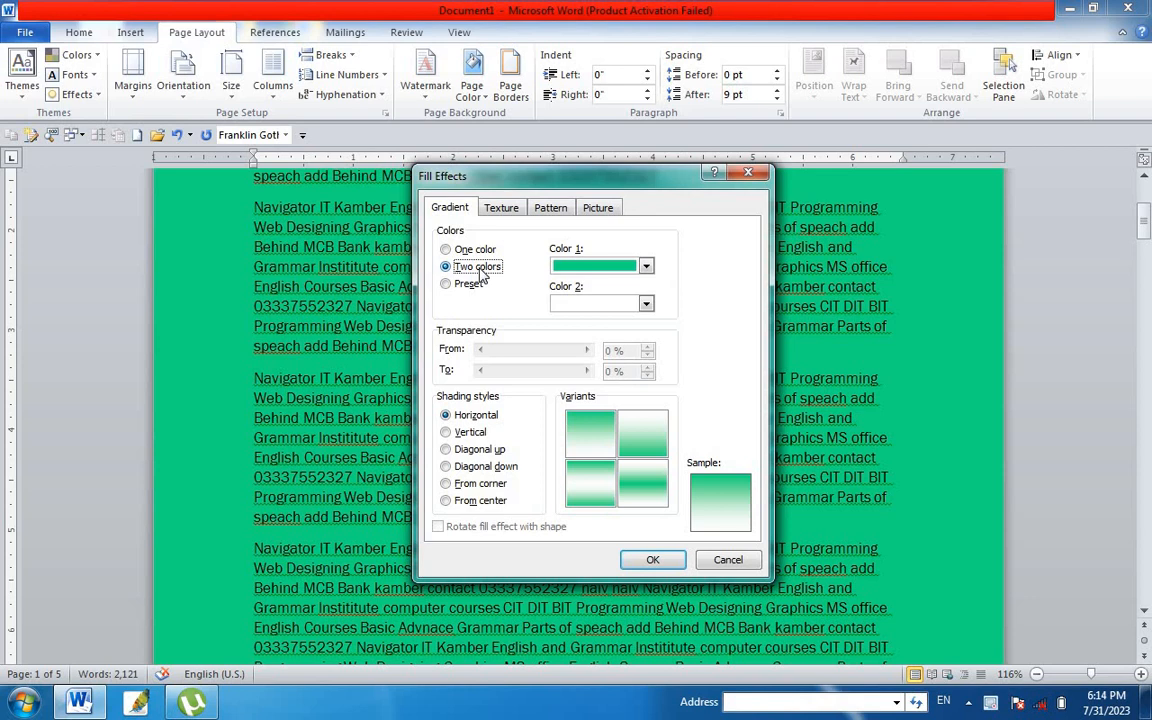
left_click(605, 266)
left_click(541, 362)
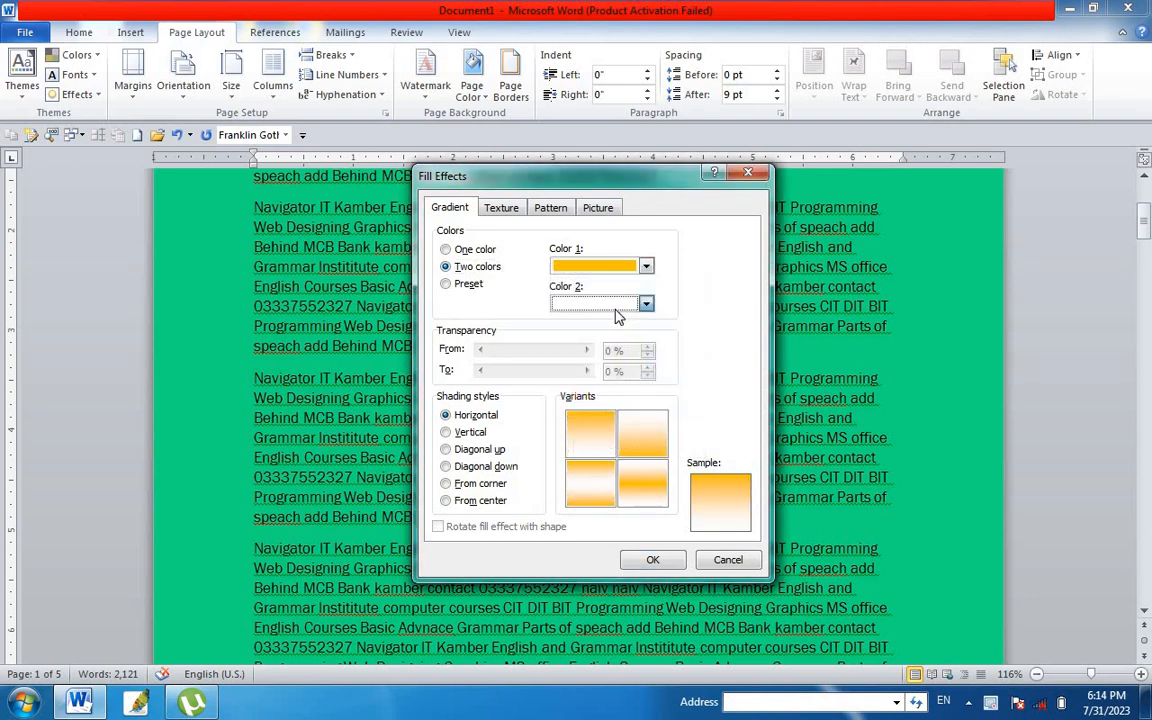
left_click(618, 306)
left_click(649, 337)
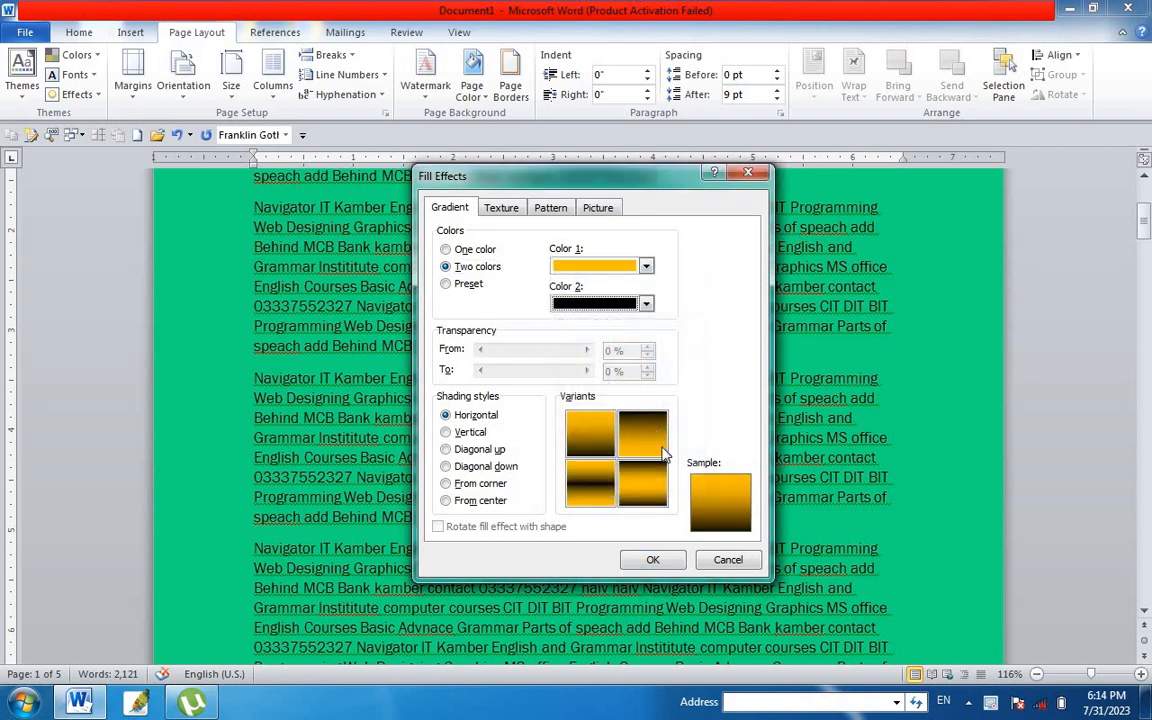
left_click(652, 559)
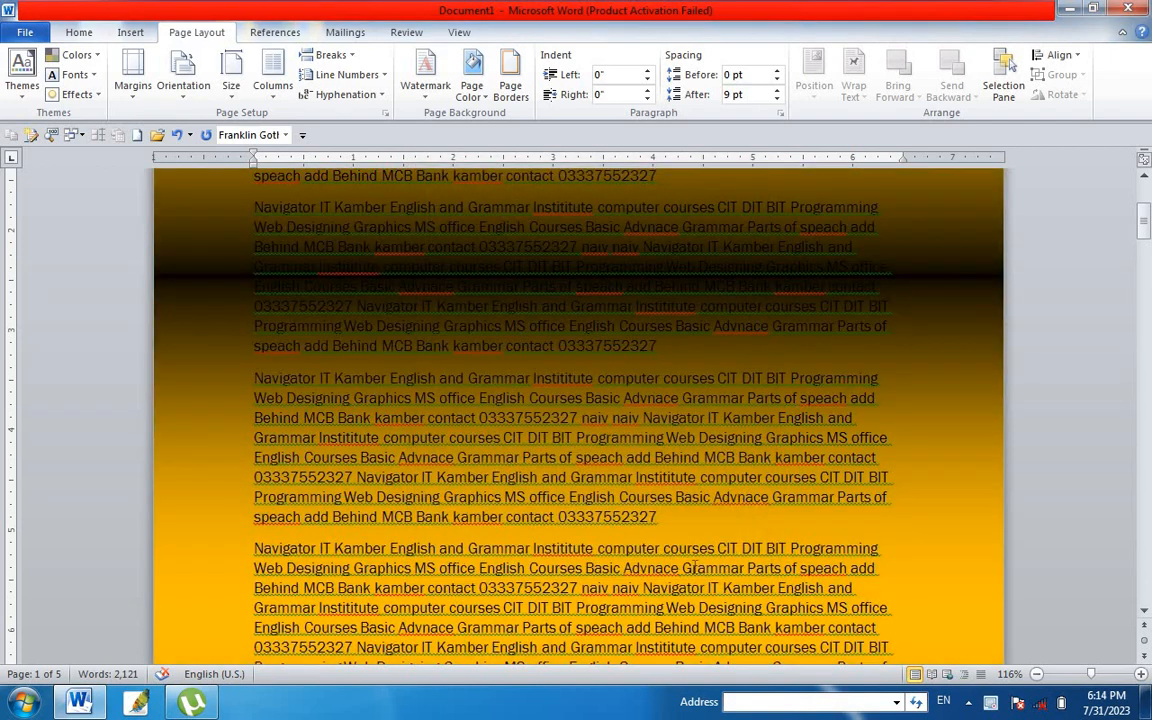
Change the page background gradient to the From center shading style, using the variant with the black center and orange edges
left_click(470, 86)
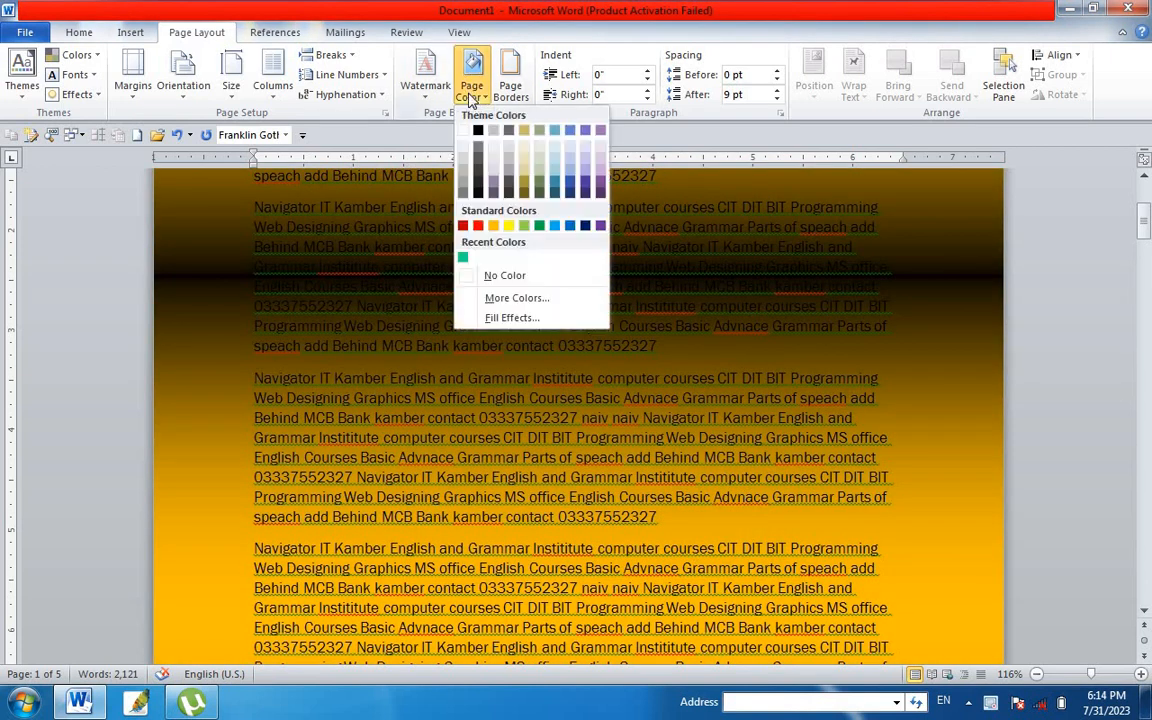
left_click(512, 318)
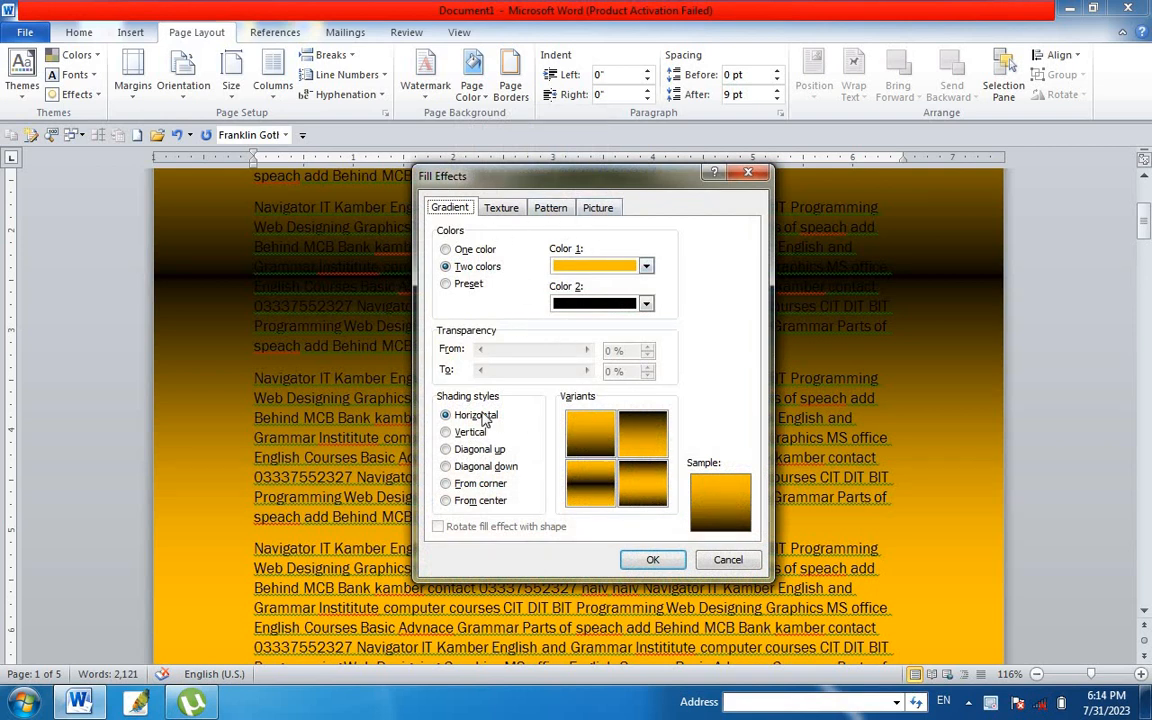
left_click(452, 432)
left_click(456, 450)
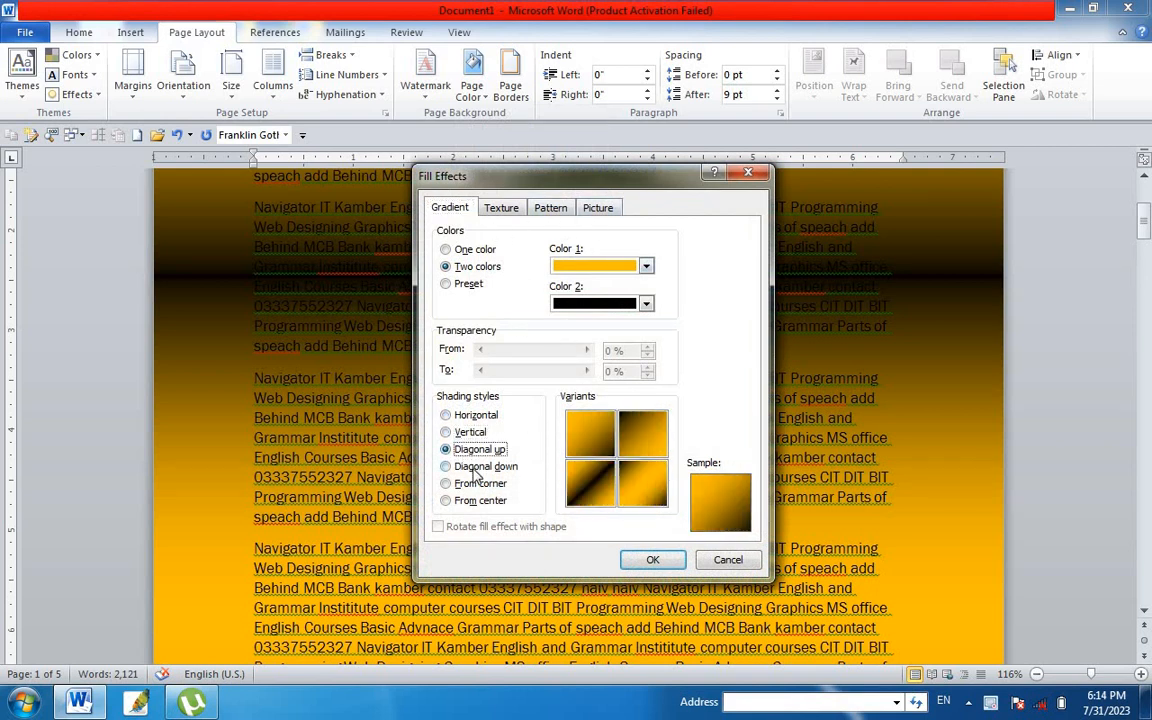
left_click(477, 467)
left_click(471, 485)
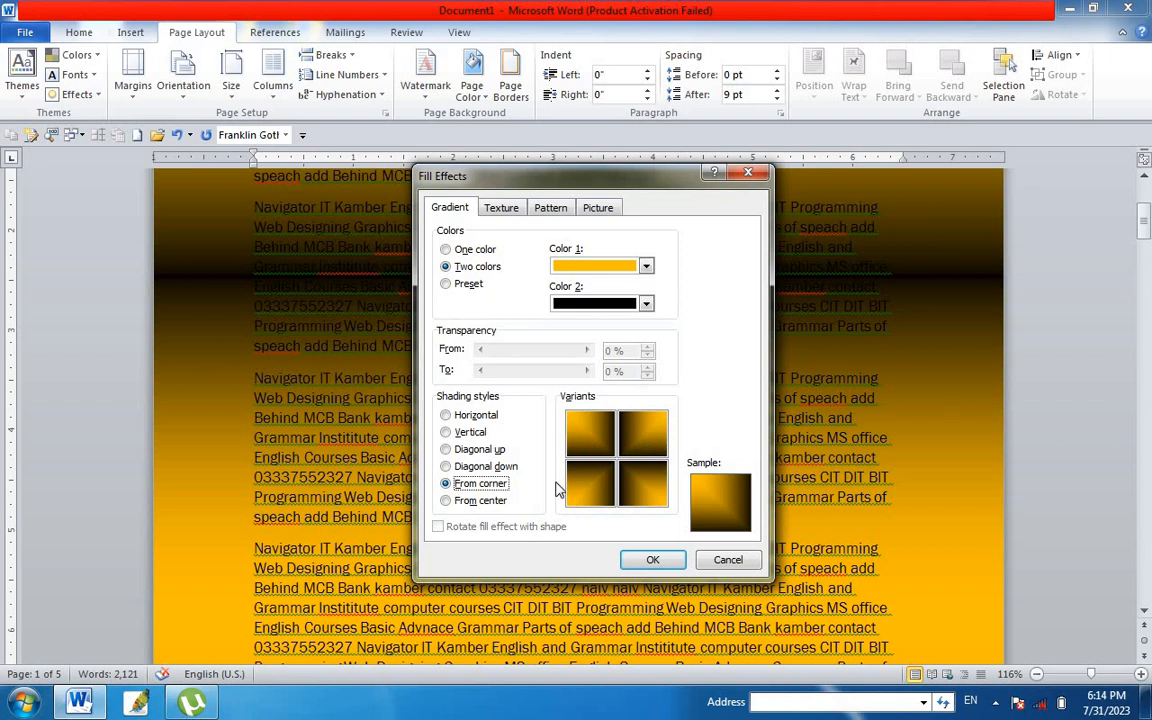
left_click(466, 502)
left_click(648, 448)
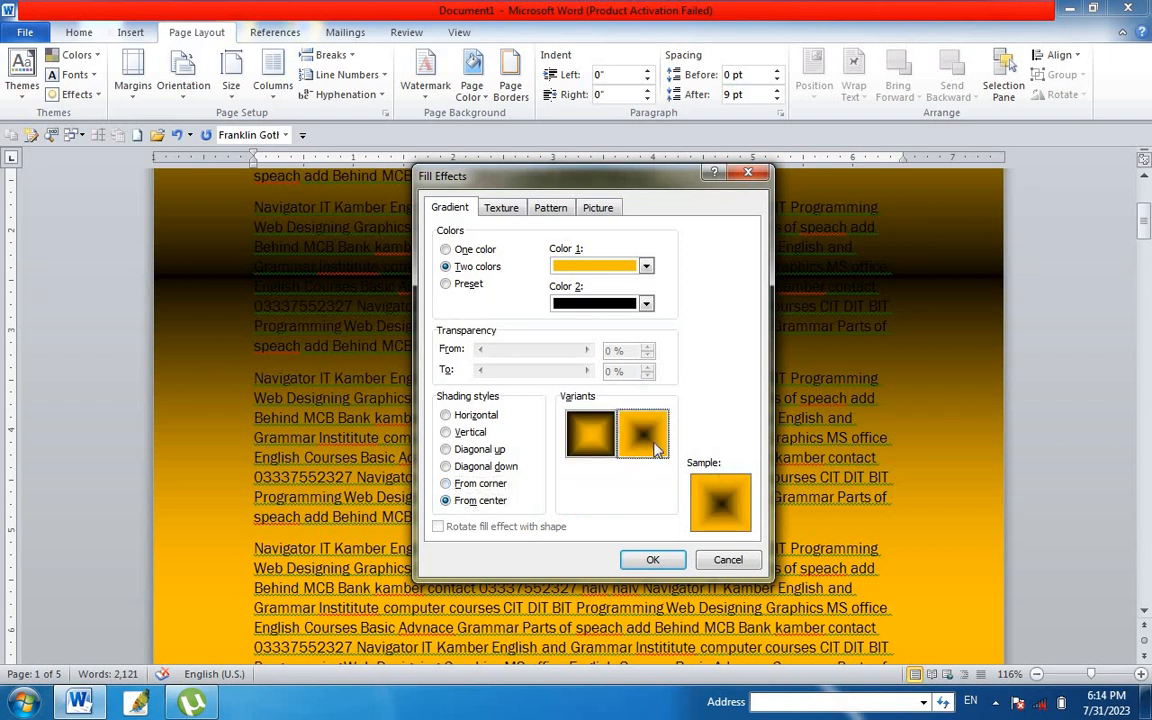
left_click(652, 561)
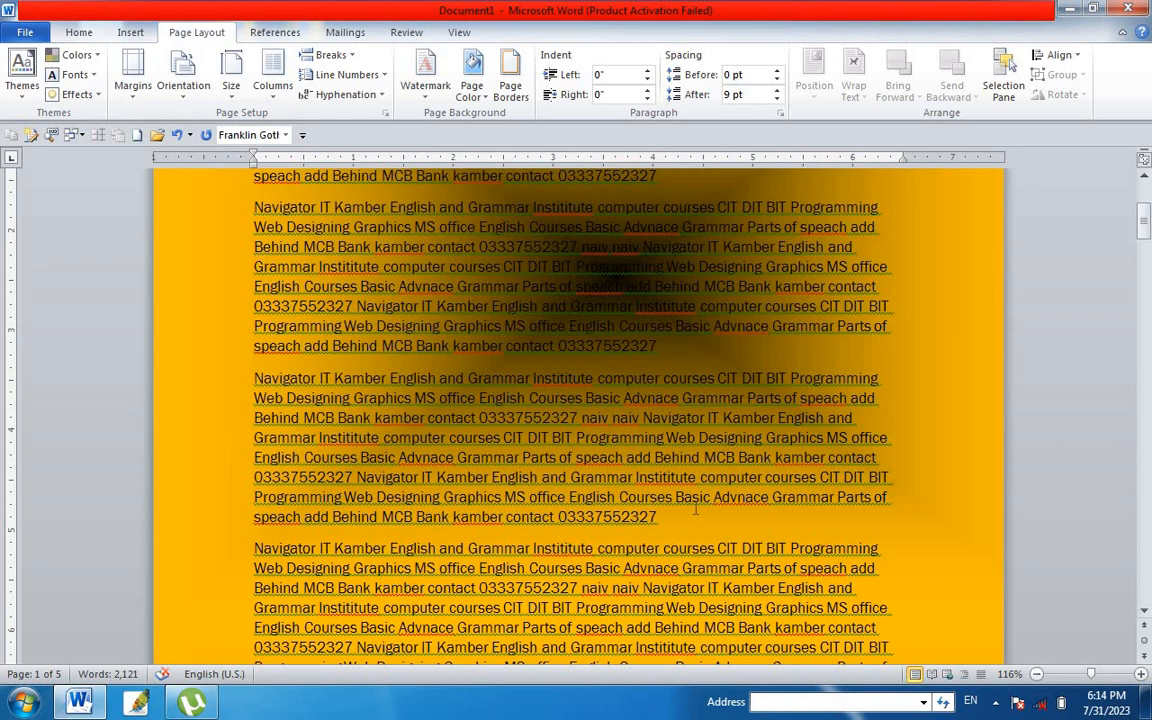
scroll(696, 510, "down", 4)
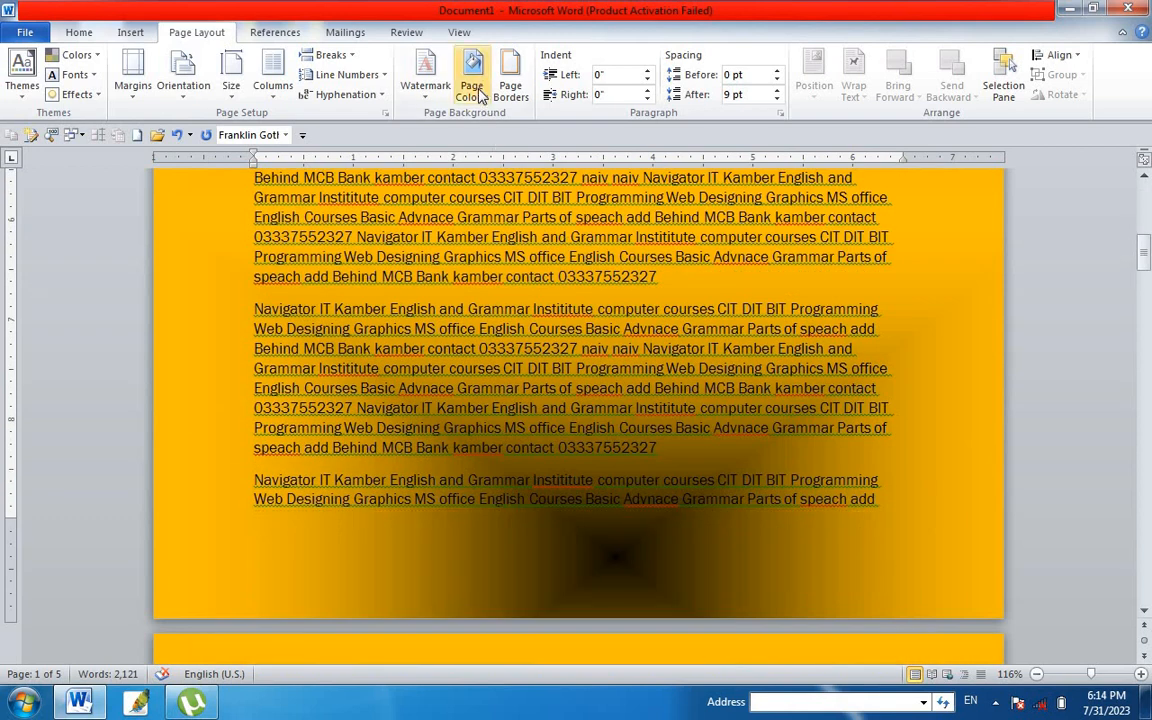
Apply the Fish fossil texture as the page background
left_click(478, 92)
left_click(505, 310)
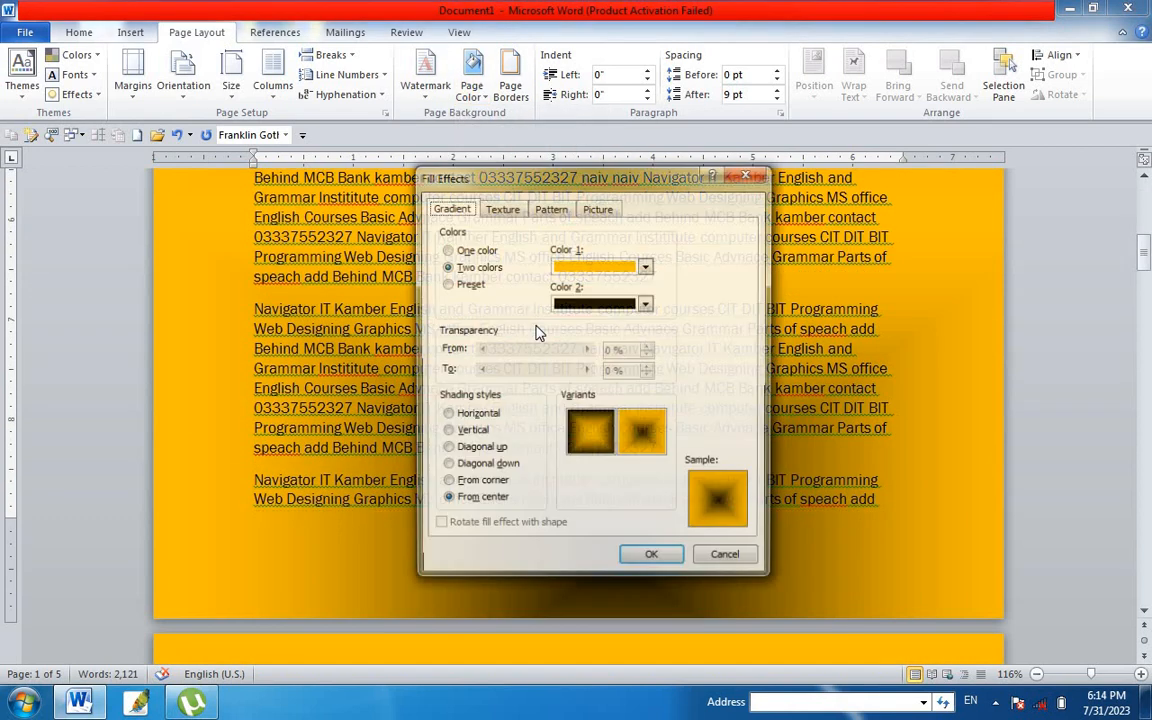
left_click(502, 209)
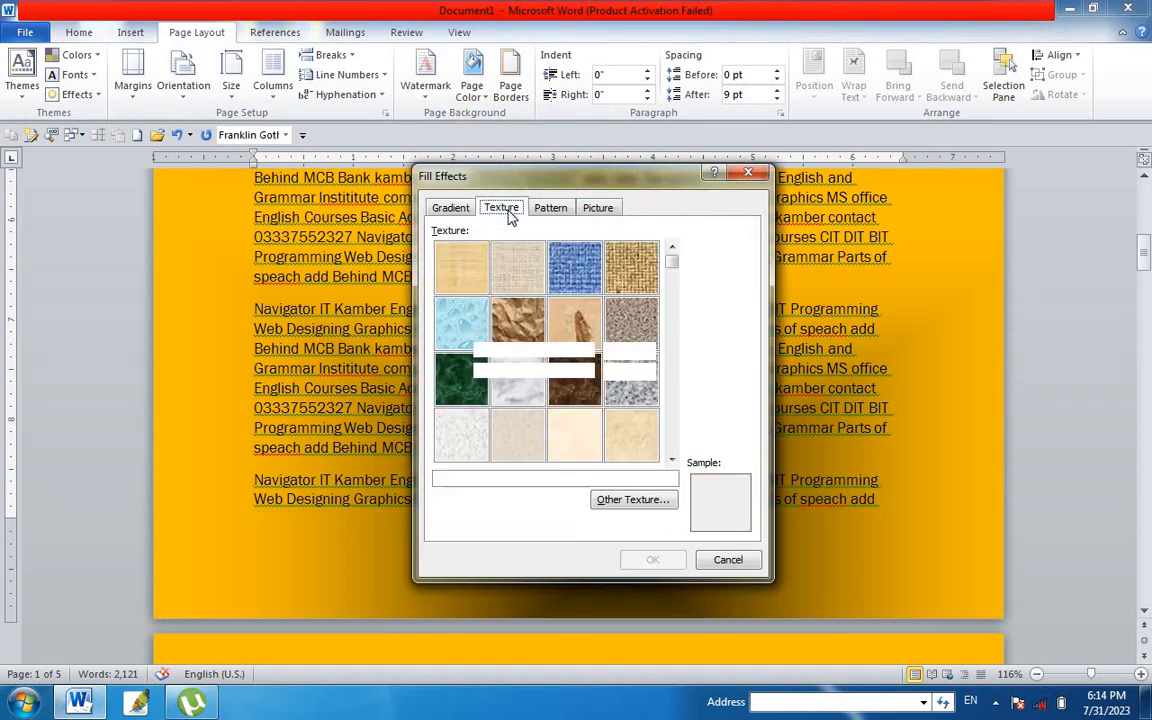
left_click(575, 335)
left_click(653, 560)
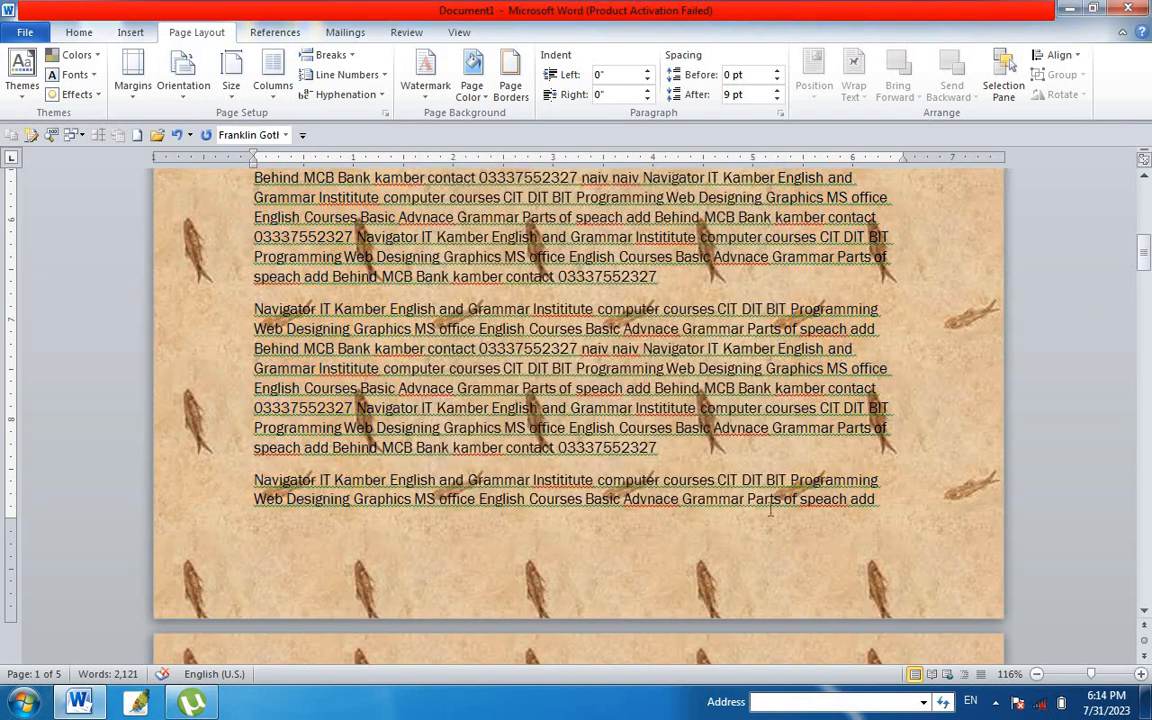
scroll(578, 415, "up", 2)
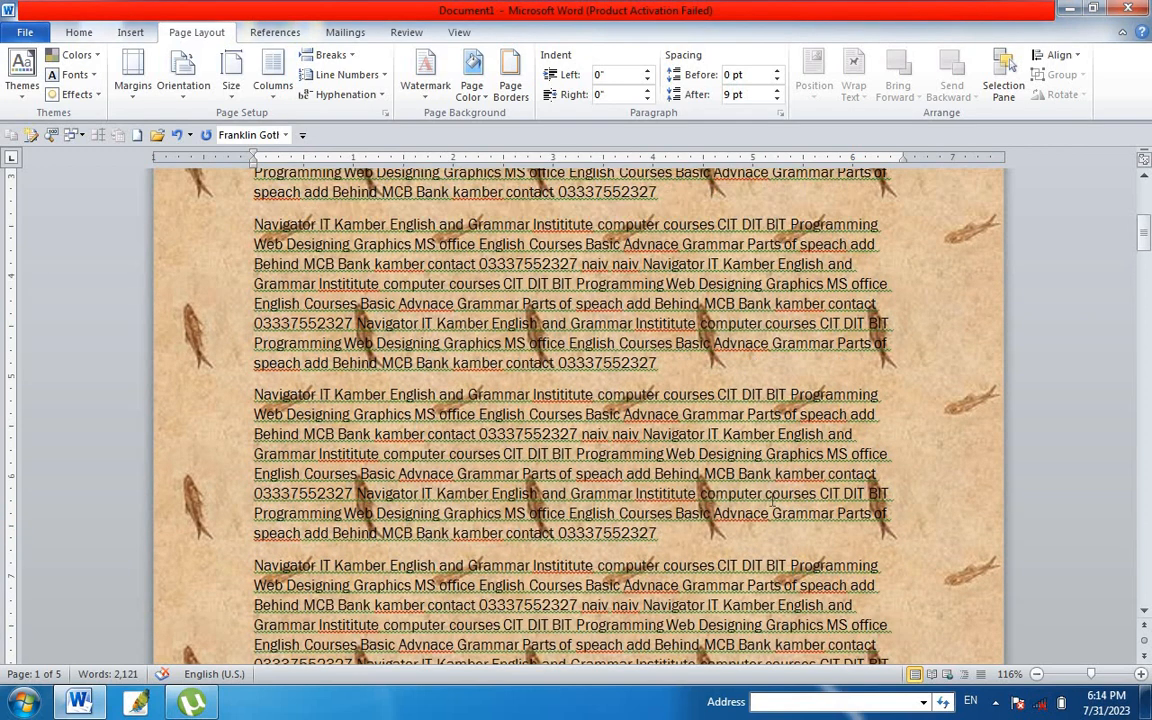
Change the page background texture to Water droplets
left_click(473, 82)
left_click(512, 318)
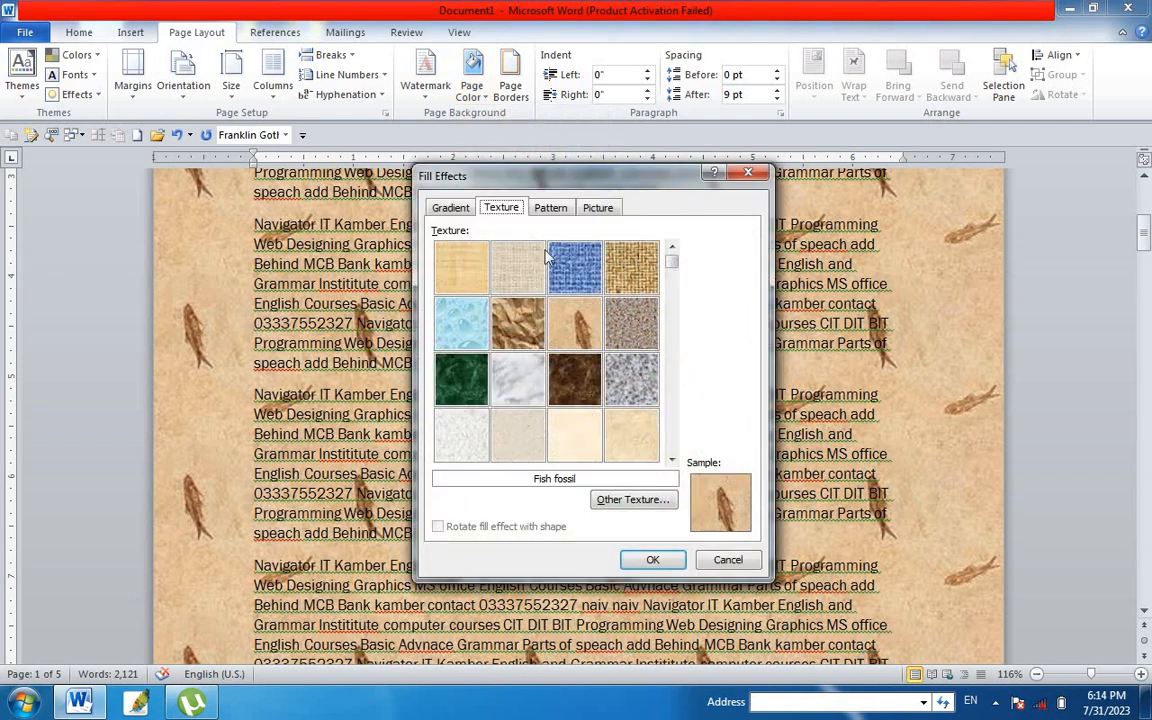
left_click(473, 340)
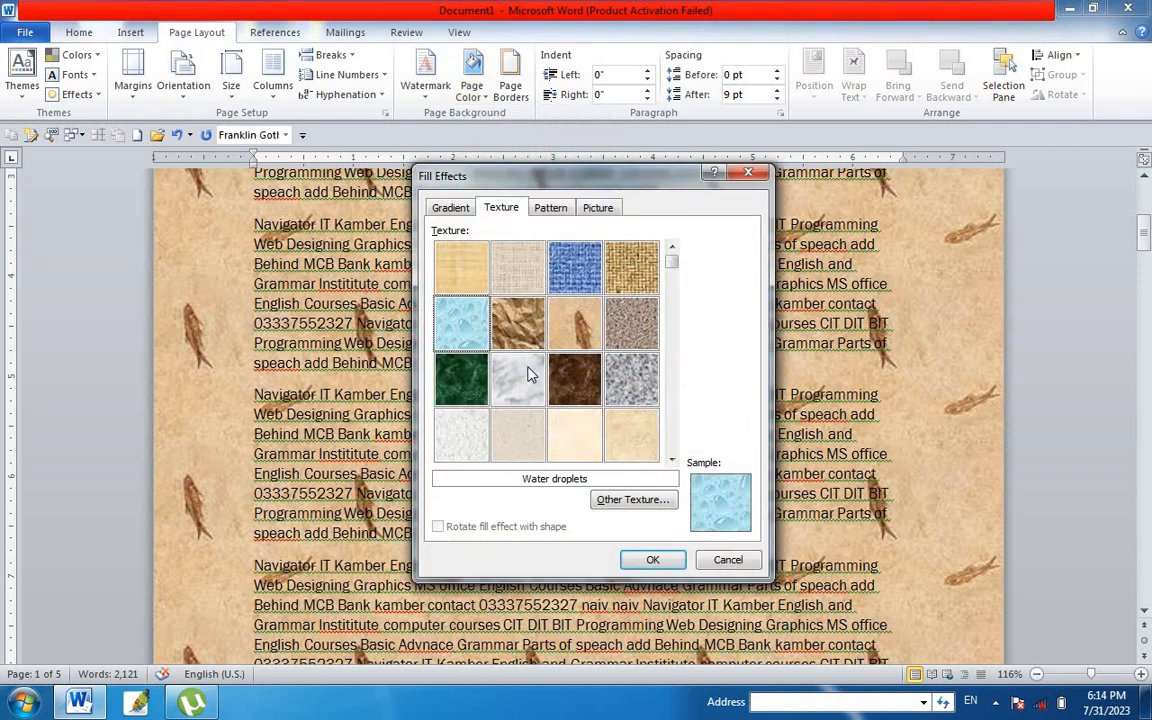
left_click(653, 560)
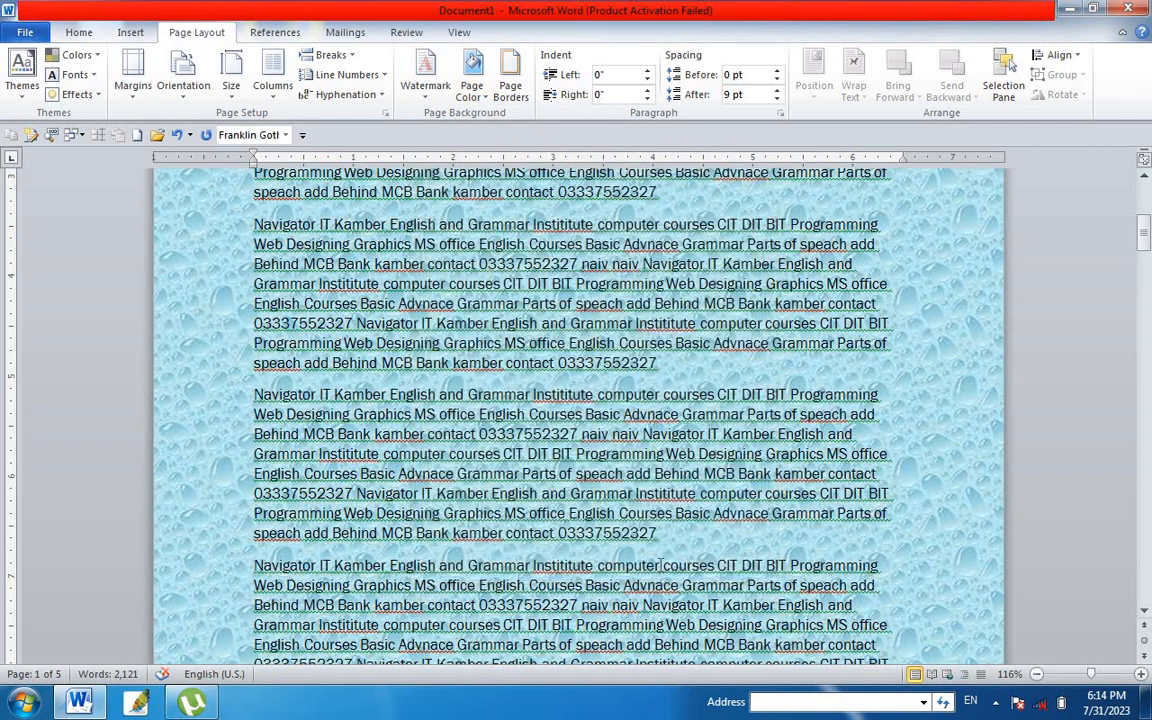
Fill the page background with the Solid diamond pattern, using a red foreground and a yellow background color
left_click(473, 82)
left_click(515, 318)
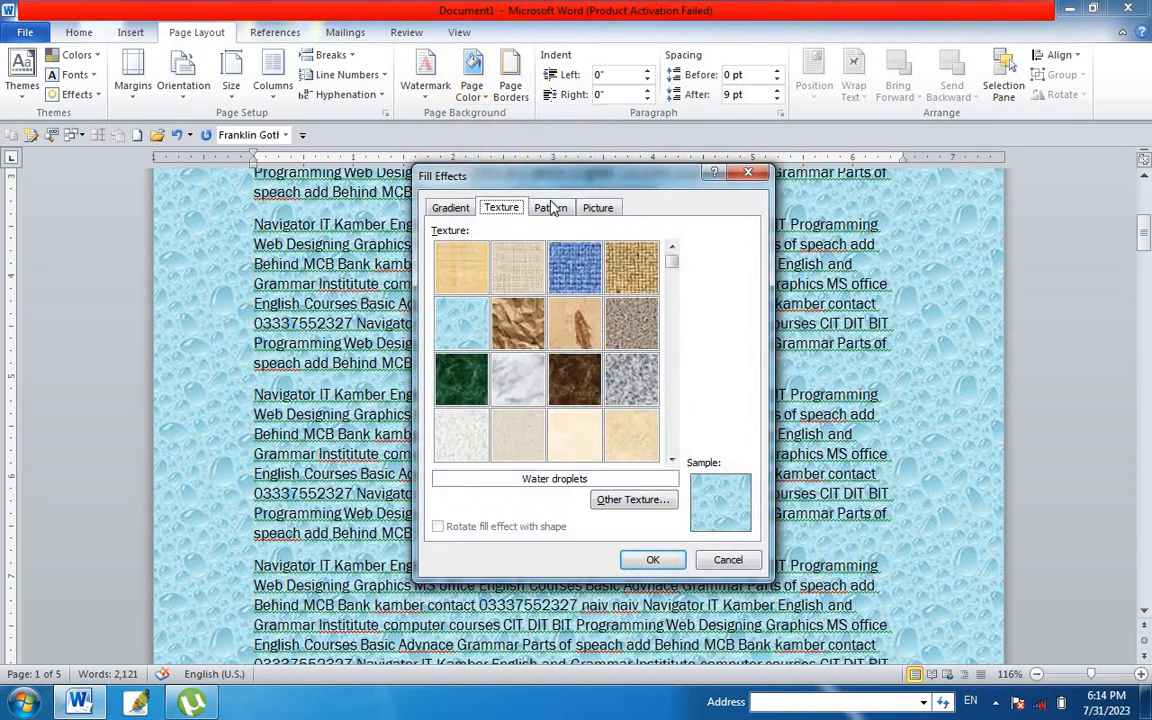
left_click(549, 210)
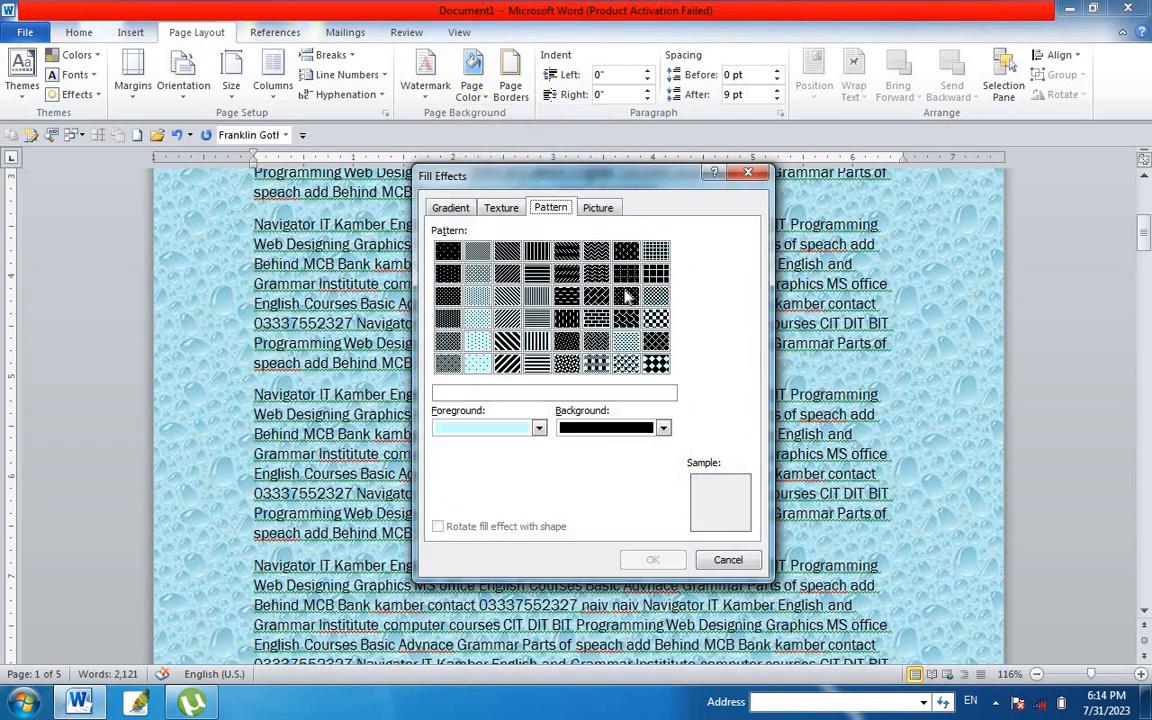
left_click(530, 428)
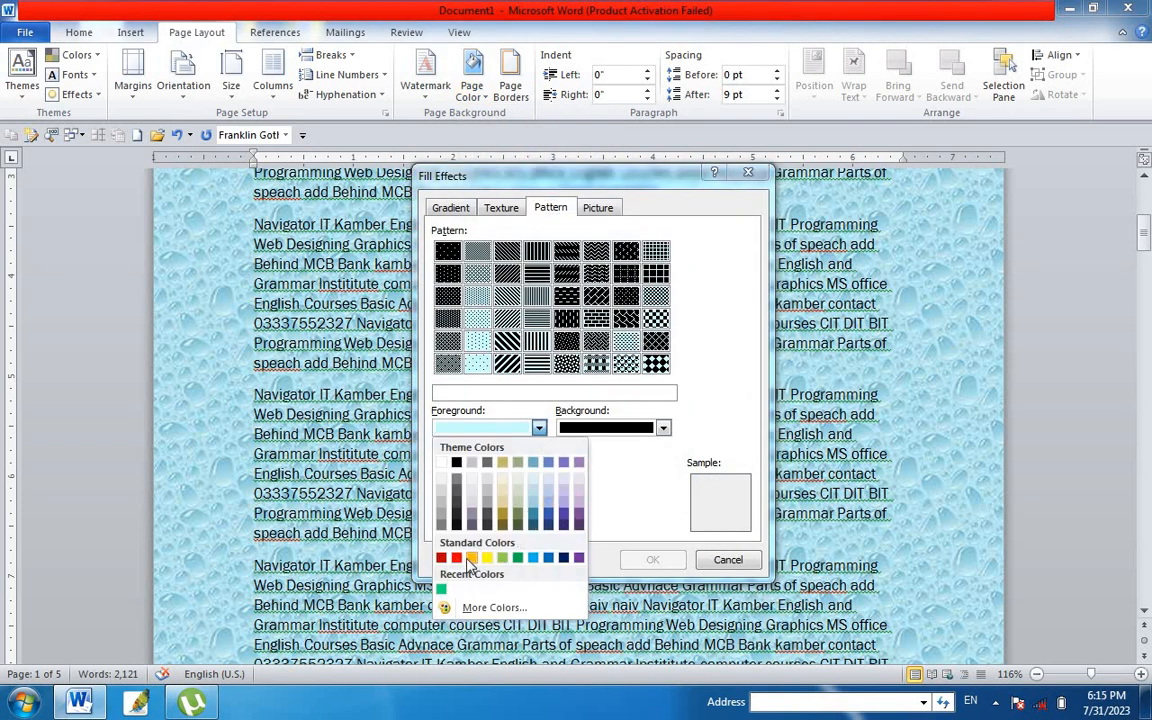
left_click(456, 558)
left_click(610, 433)
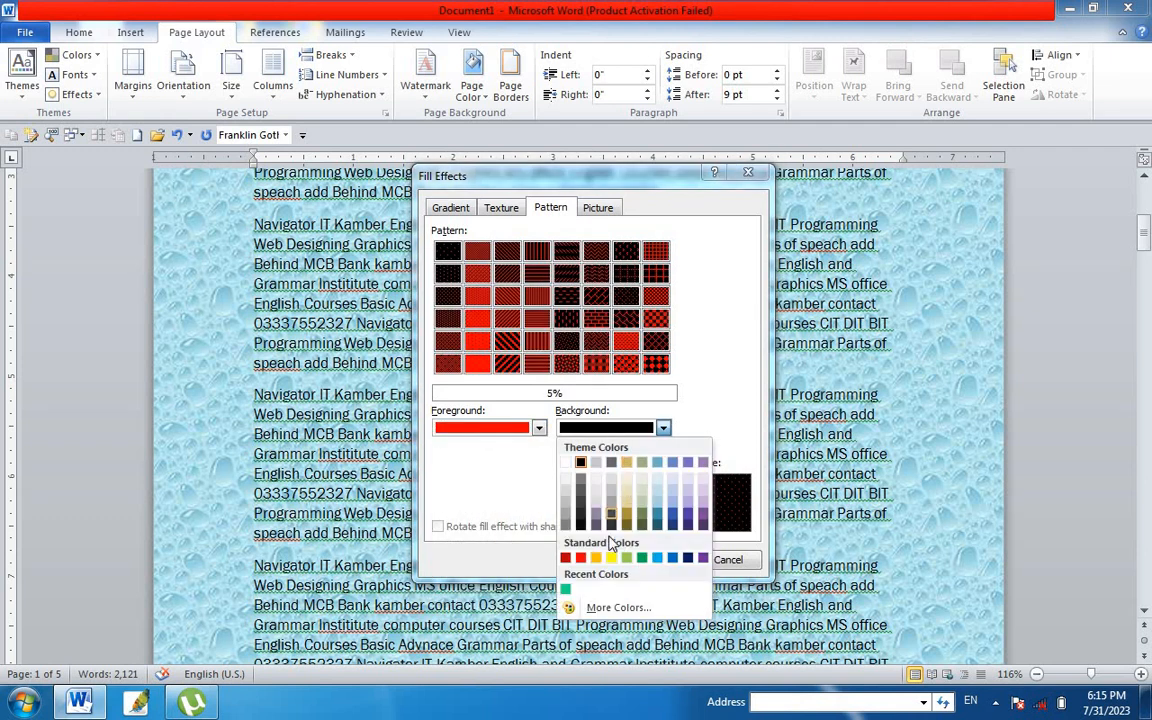
left_click(703, 558)
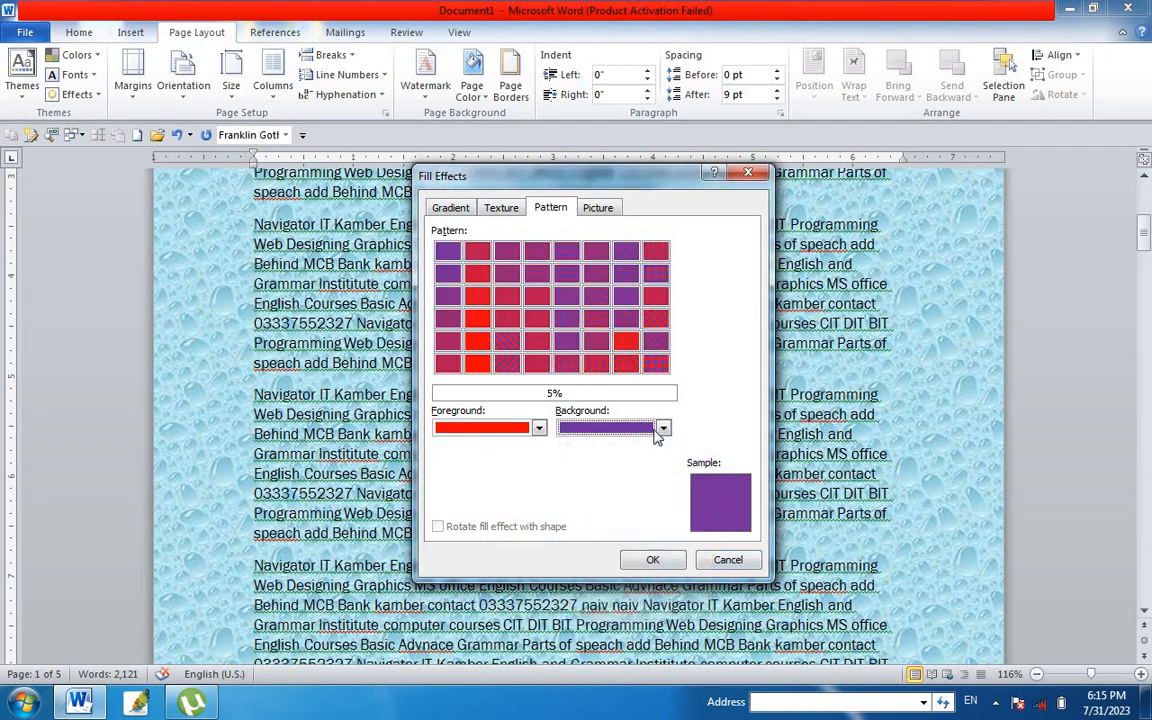
left_click(603, 432)
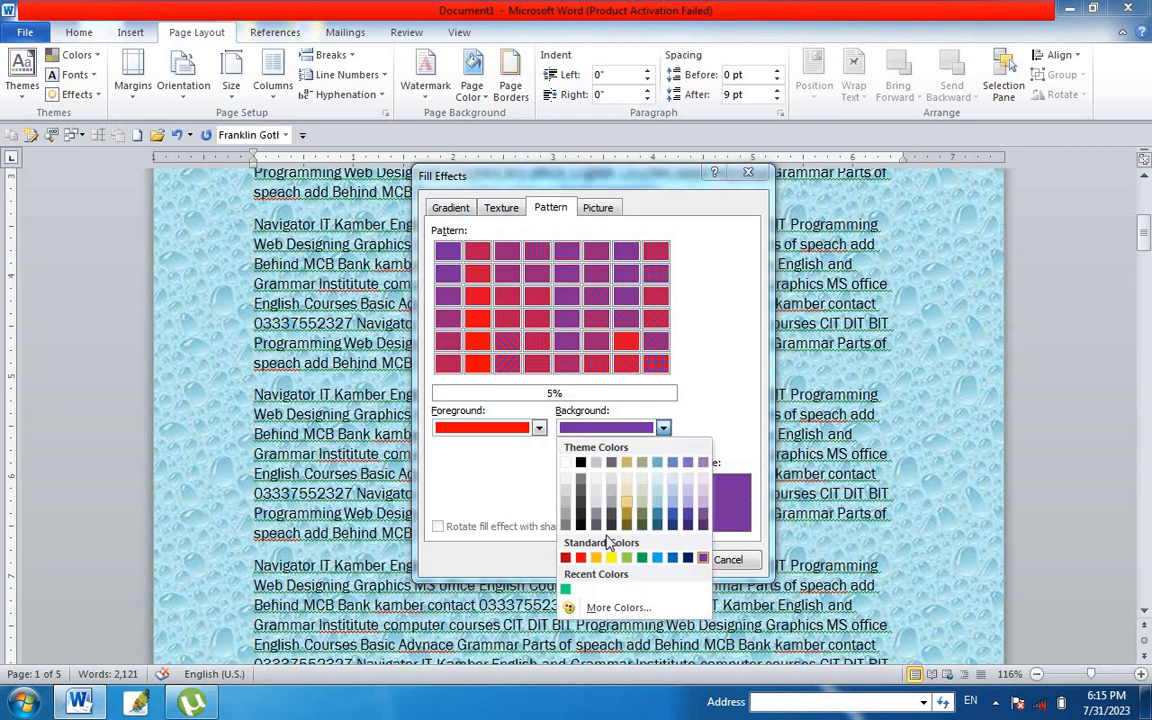
left_click(609, 556)
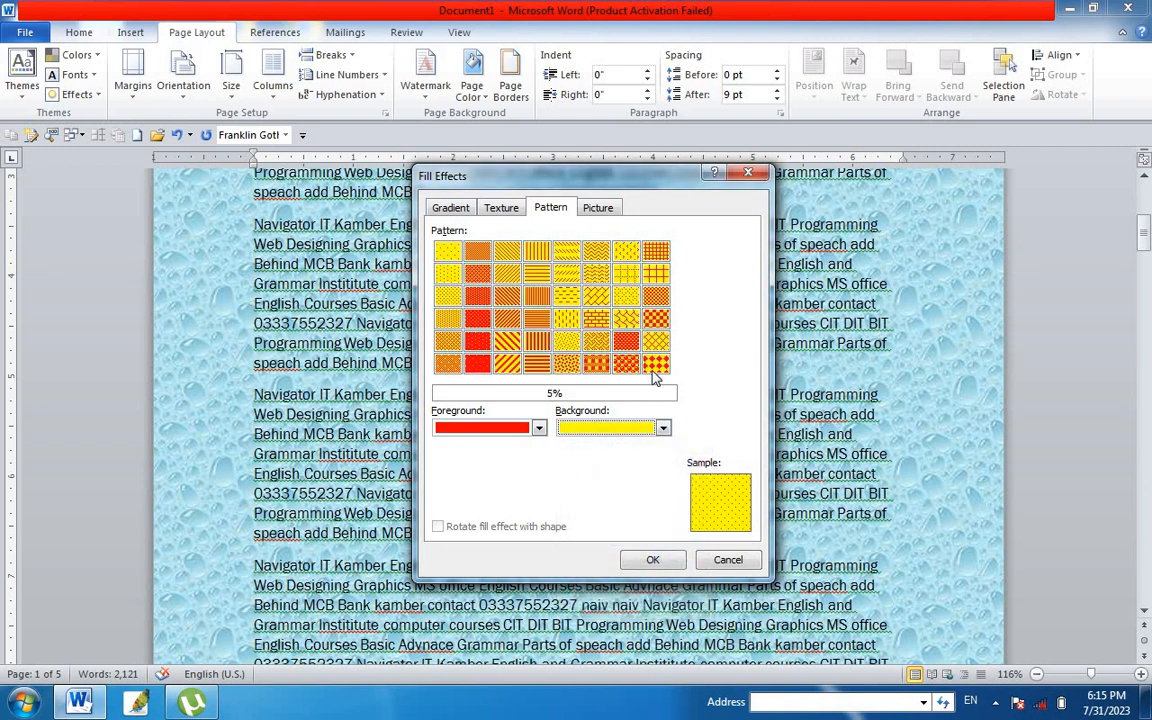
left_click(656, 364)
left_click(652, 559)
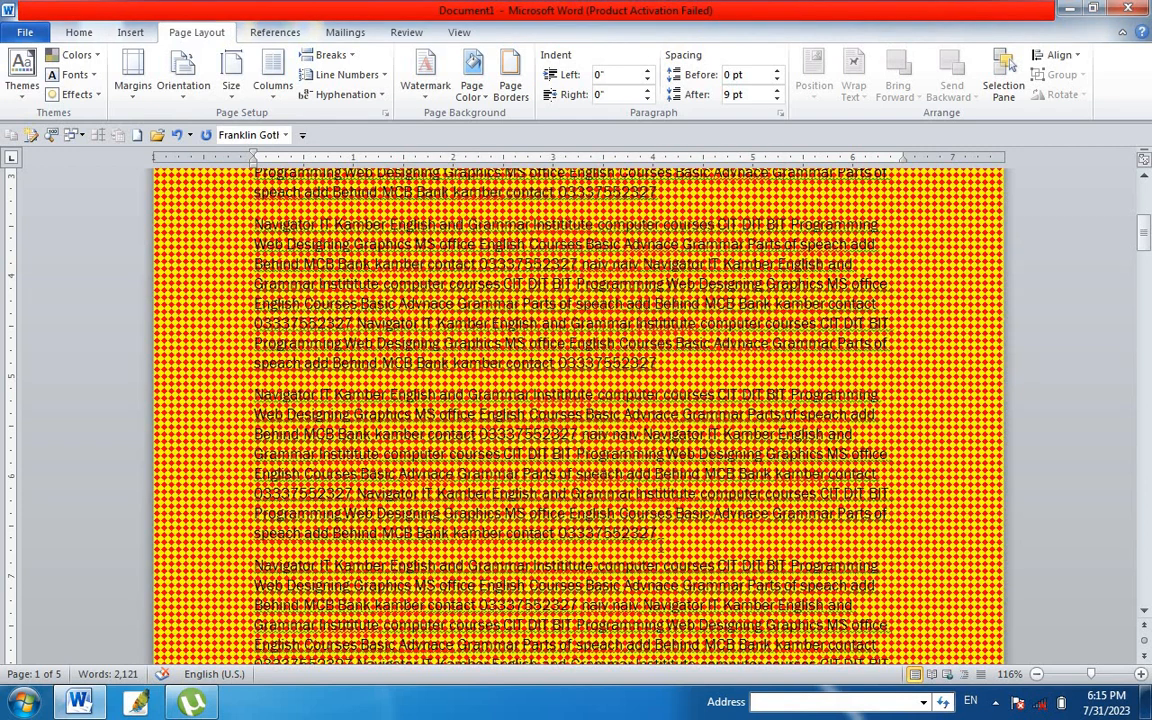
Fill the page background with the picture NAVI LOOGOTRANPERANT.jpg from Local Disk (D:)
left_click(490, 100)
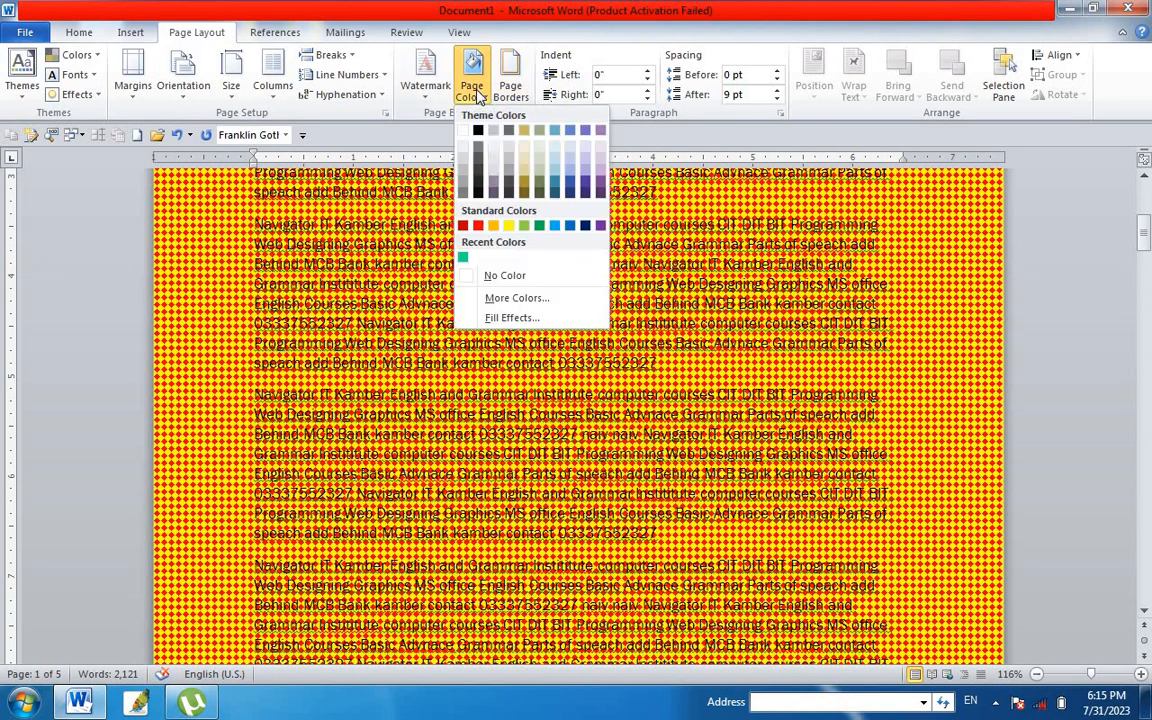
left_click(535, 318)
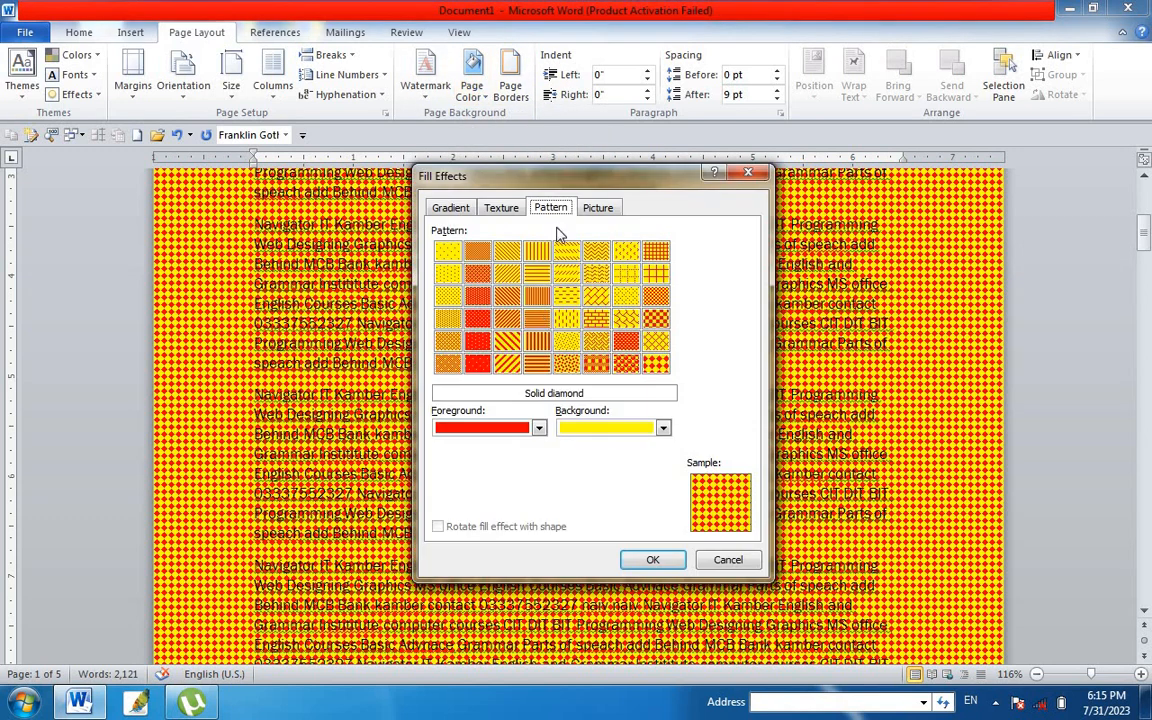
left_click(599, 209)
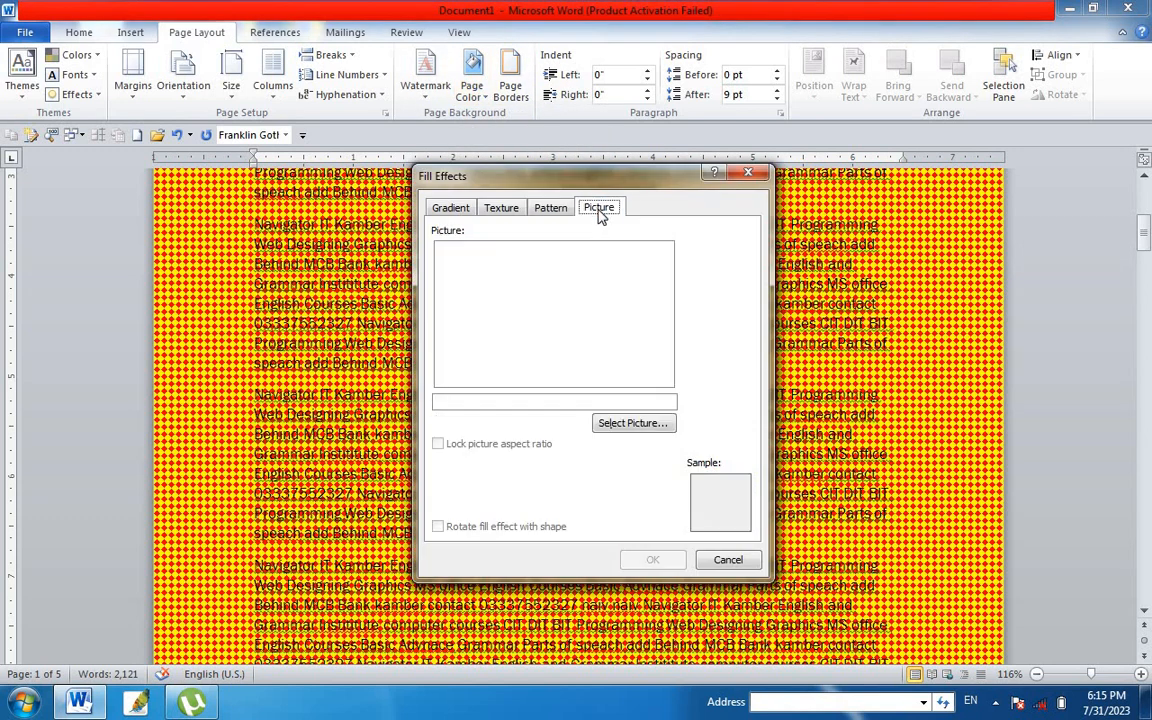
left_click(632, 424)
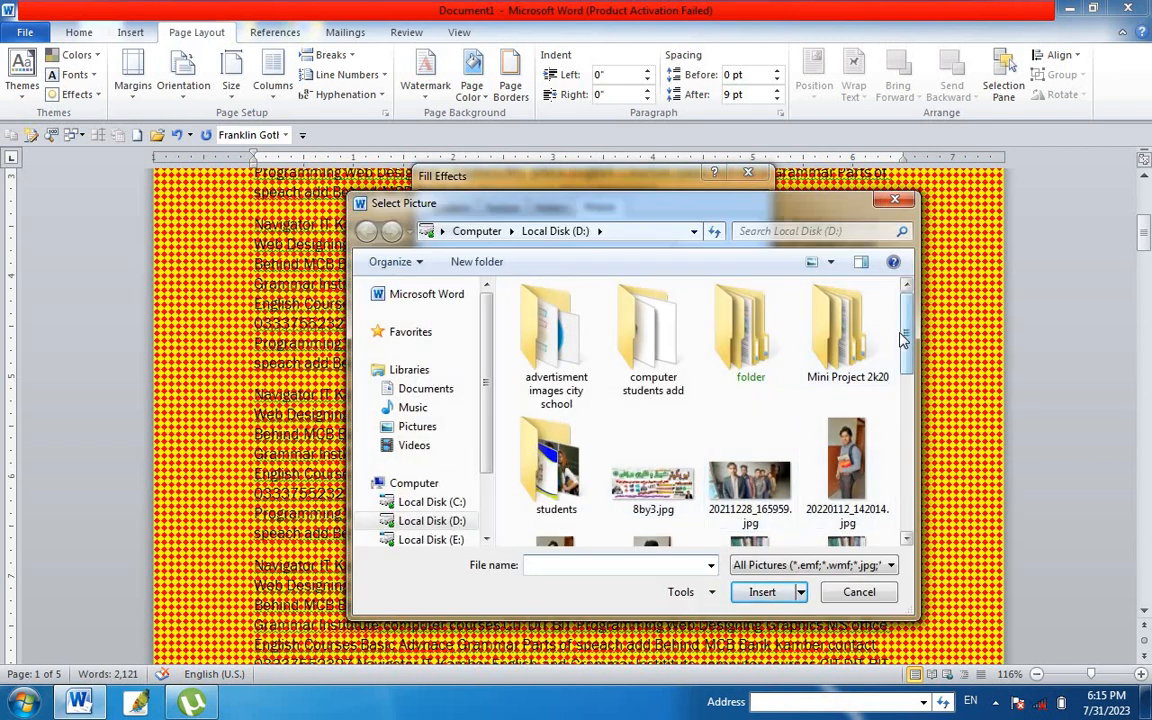
left_click_drag(907, 331, 907, 466)
left_click(847, 400)
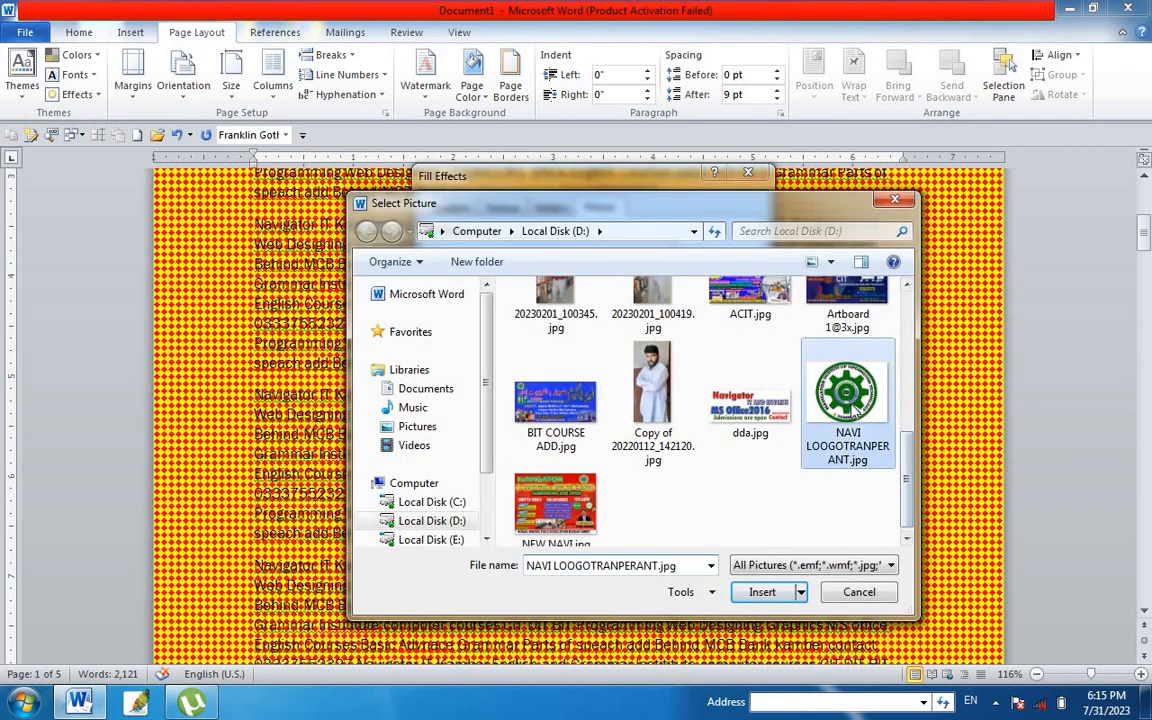
left_click(762, 592)
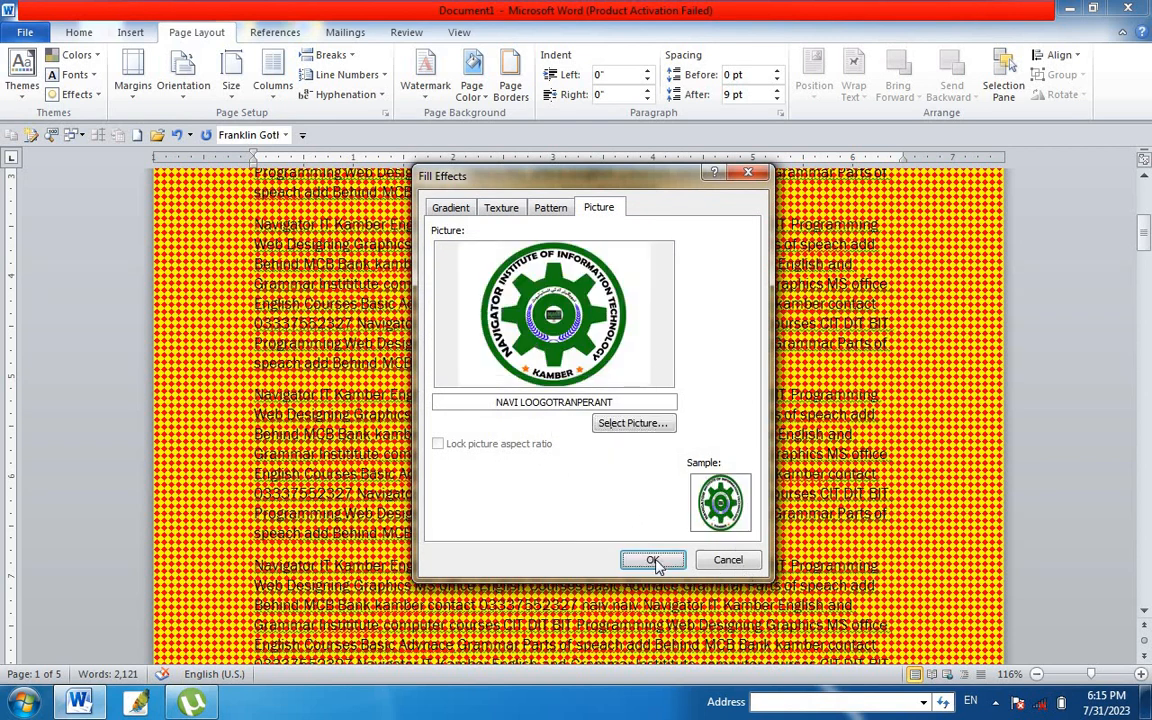
left_click(653, 561)
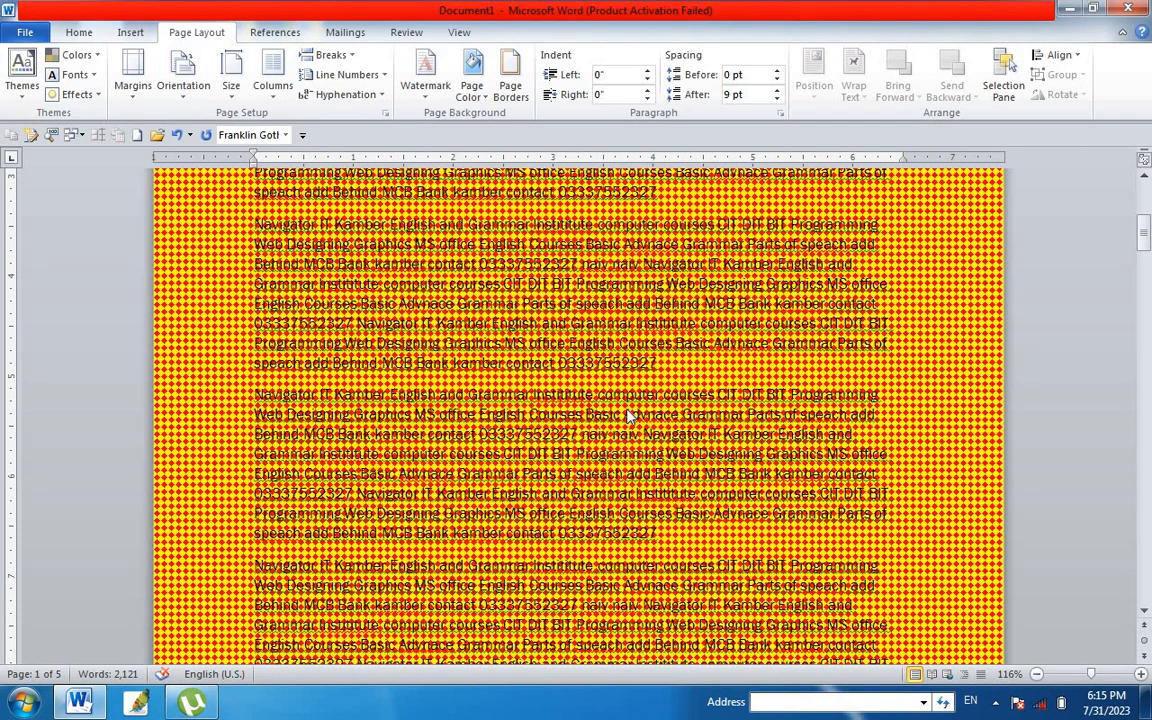
Examine how the picture background fills the document's pages at smaller and larger zoom levels
scroll(705, 530, "down", 6)
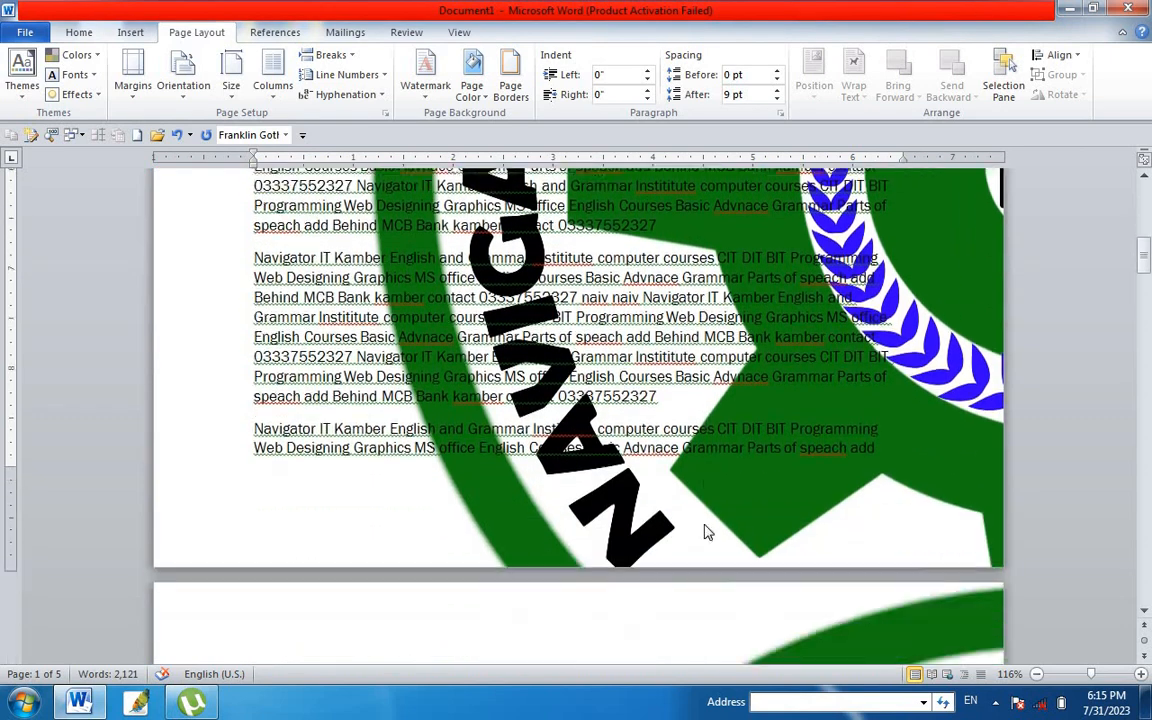
scroll(705, 530, "up", 7)
scroll(683, 541, "down", 9)
scroll(683, 541, "down", 7)
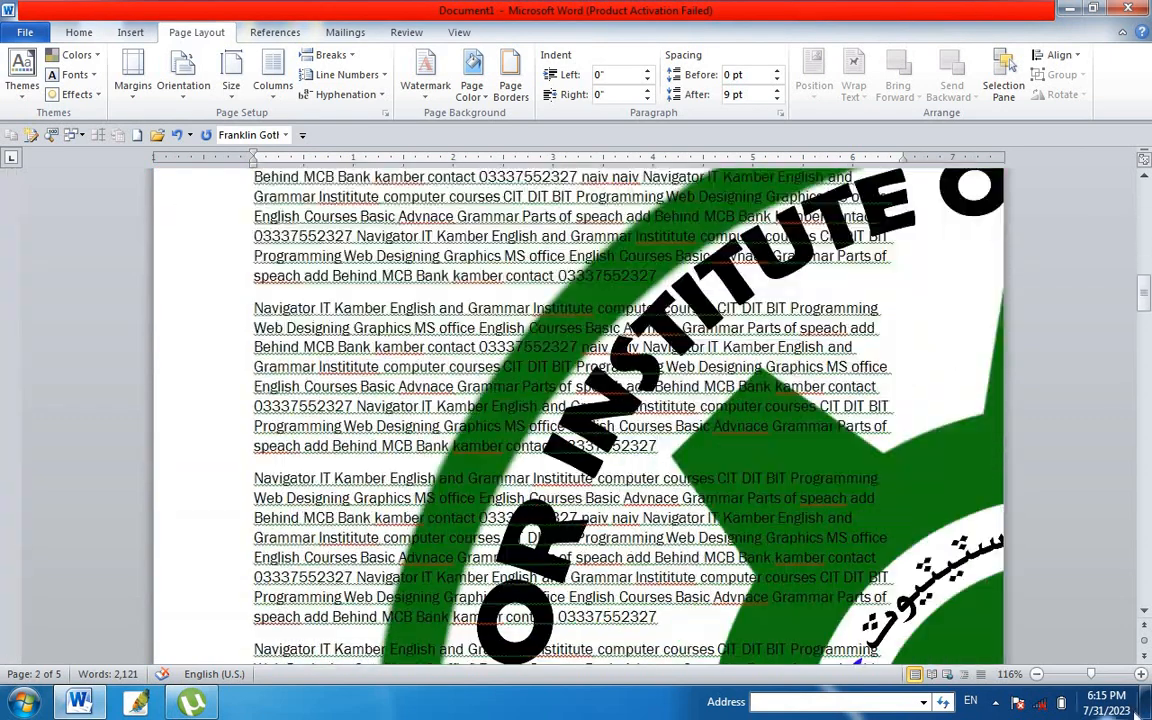
left_click_drag(1091, 674, 1064, 676)
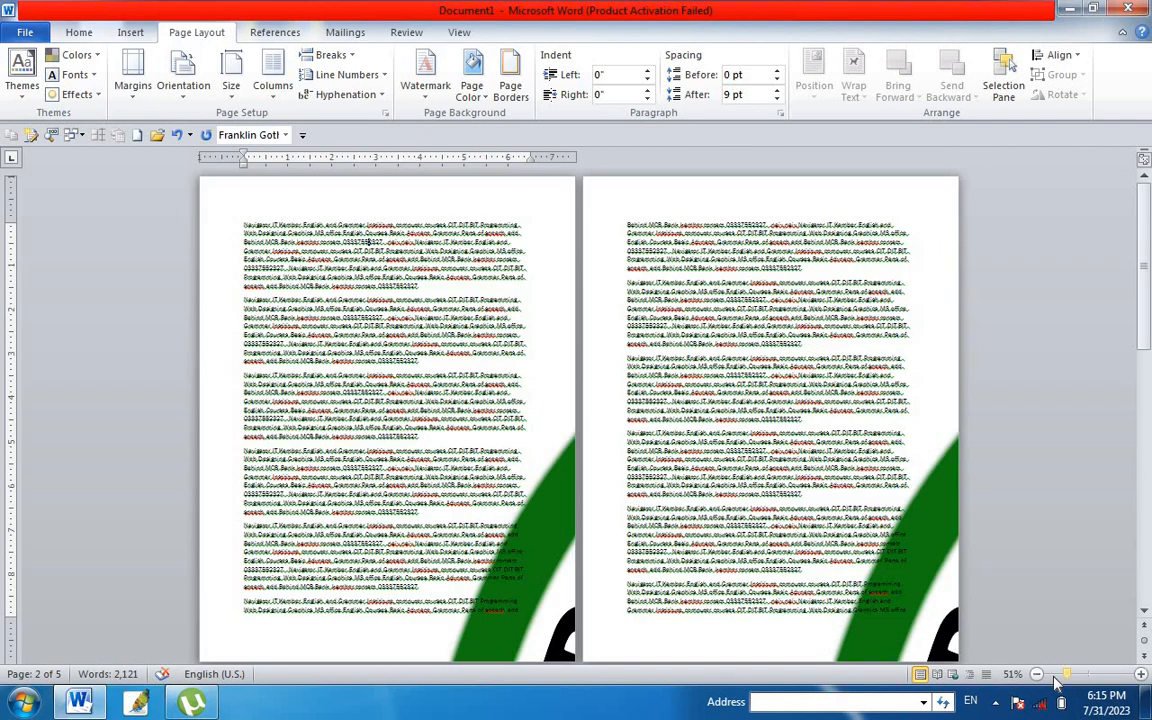
left_click(1055, 677)
left_click_drag(1077, 683, 1122, 680)
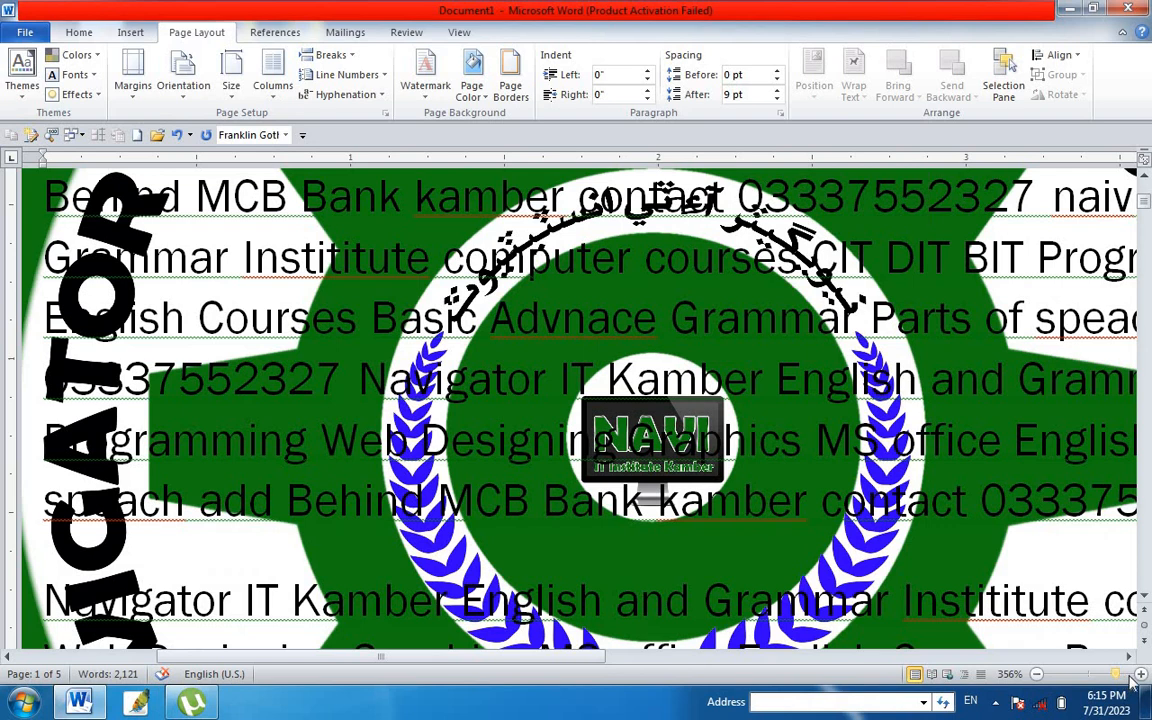
scroll(905, 464, "up", 3)
scroll(910, 467, "down", 3)
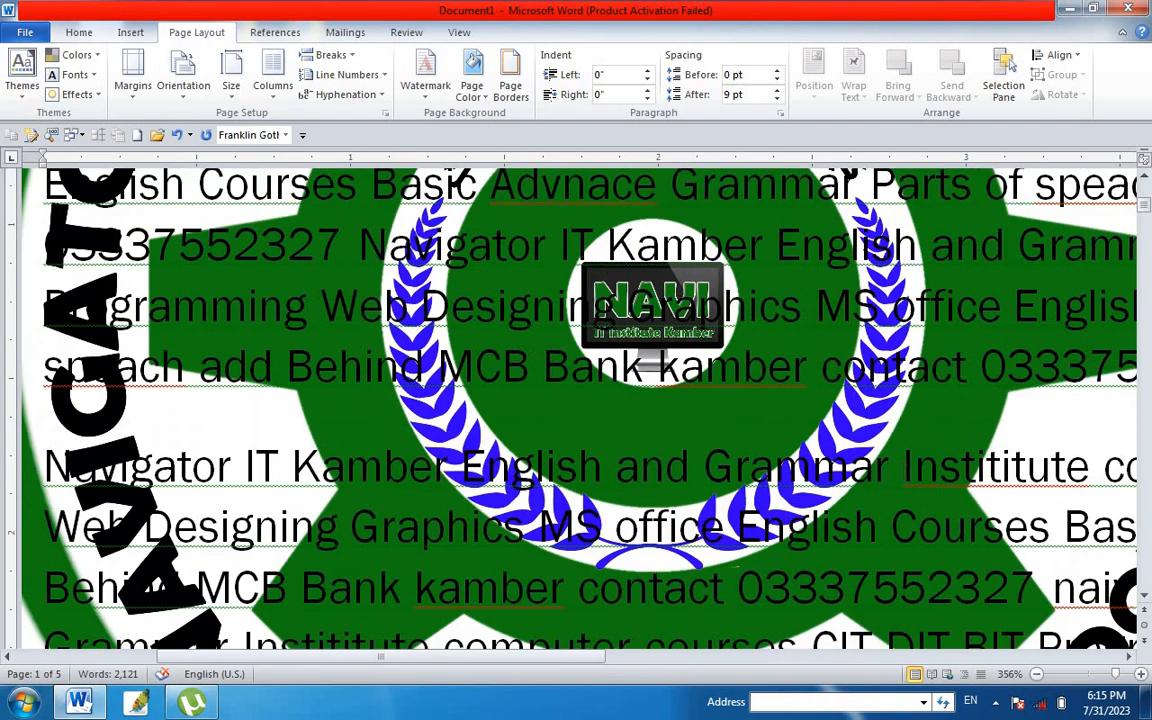
left_click(1110, 680)
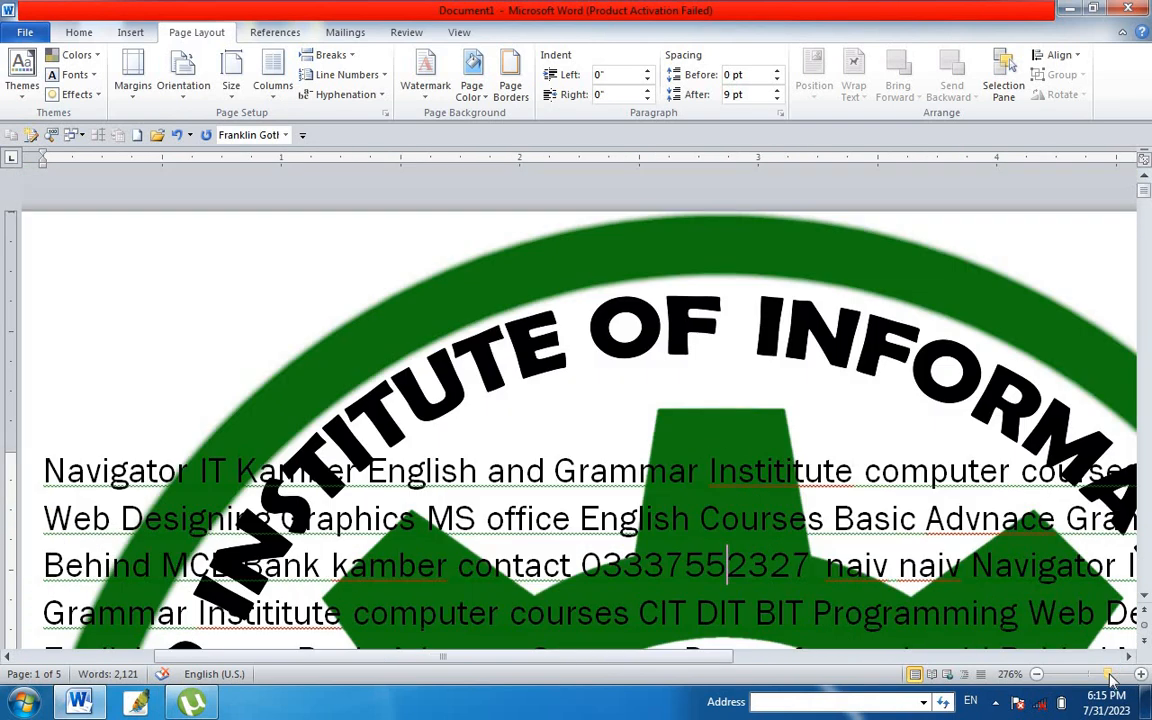
Remove the picture background from the pages by setting the page color to No Color
left_click(472, 85)
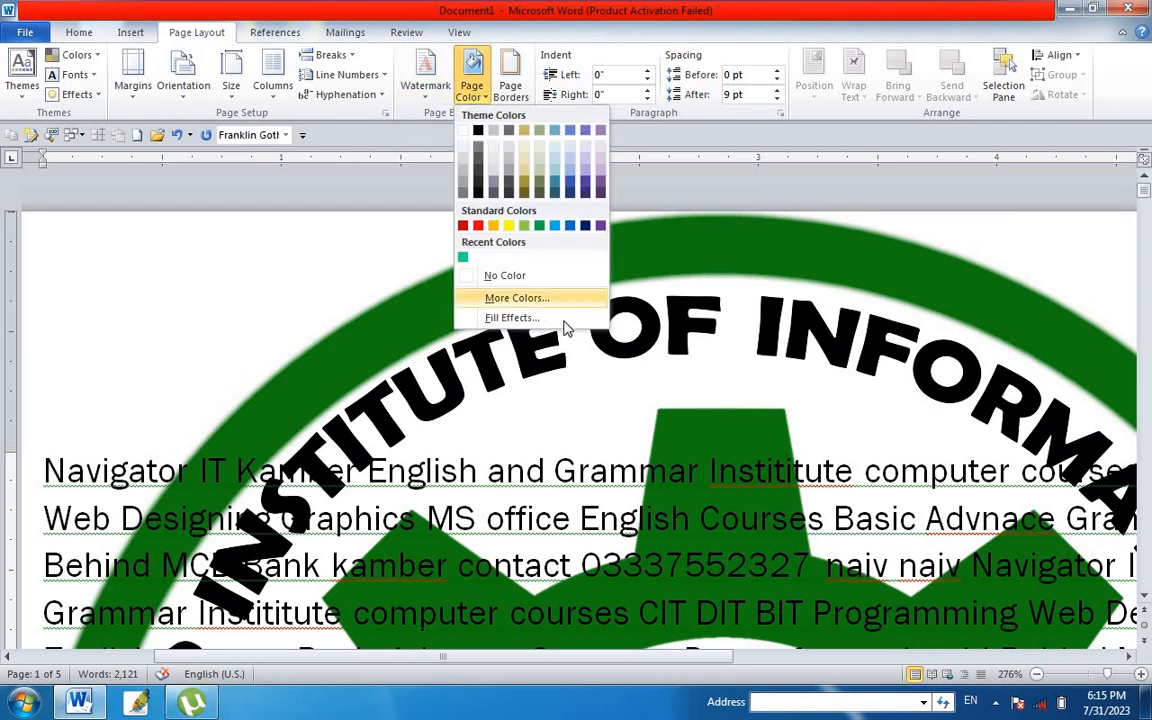
left_click(505, 276)
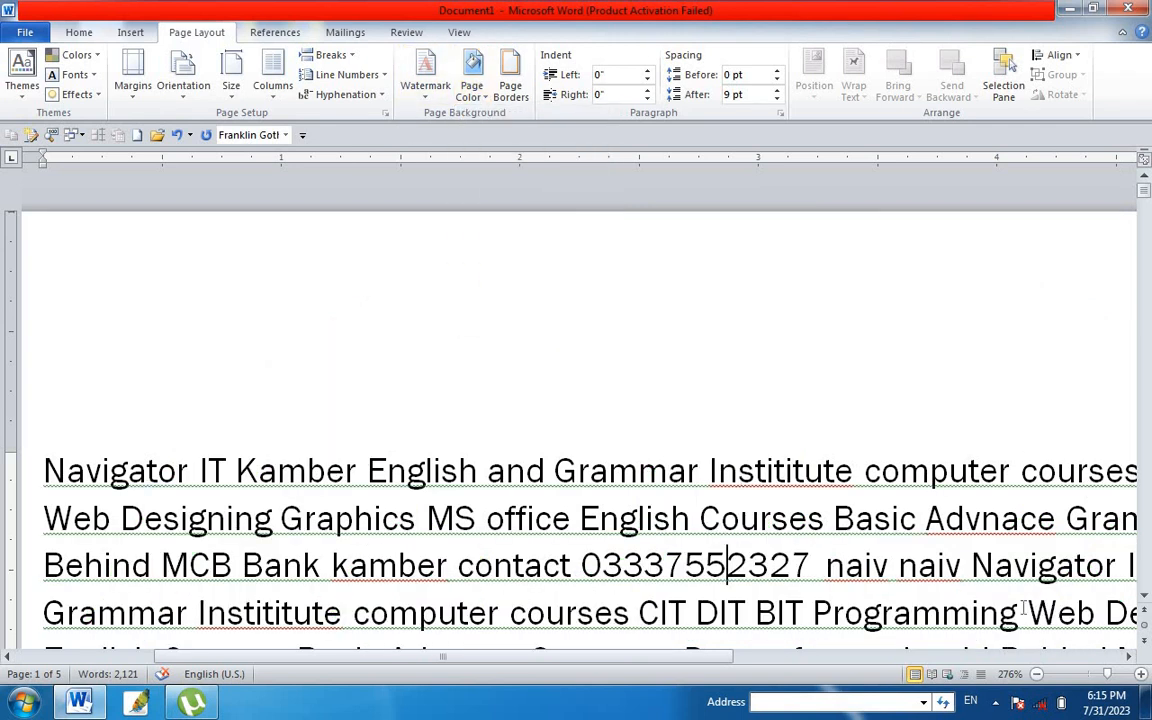
left_click_drag(1100, 680, 1095, 685)
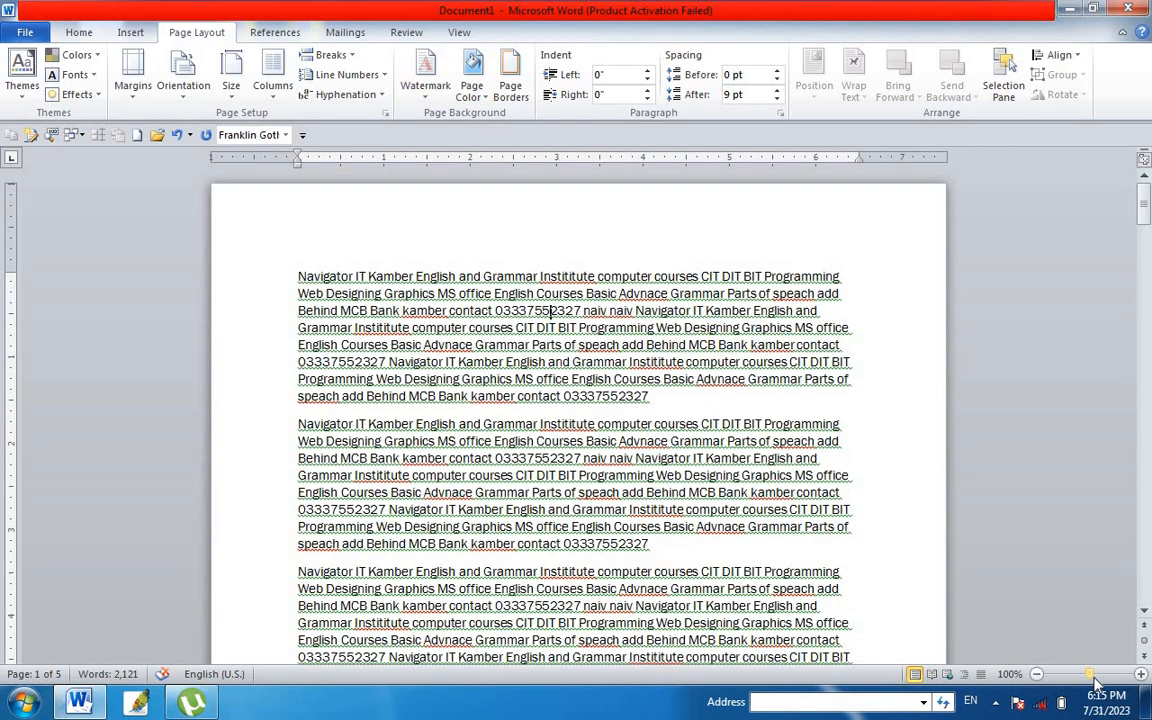
Add a Box page border to the whole document using the solid line style
left_click(684, 398)
left_click(510, 92)
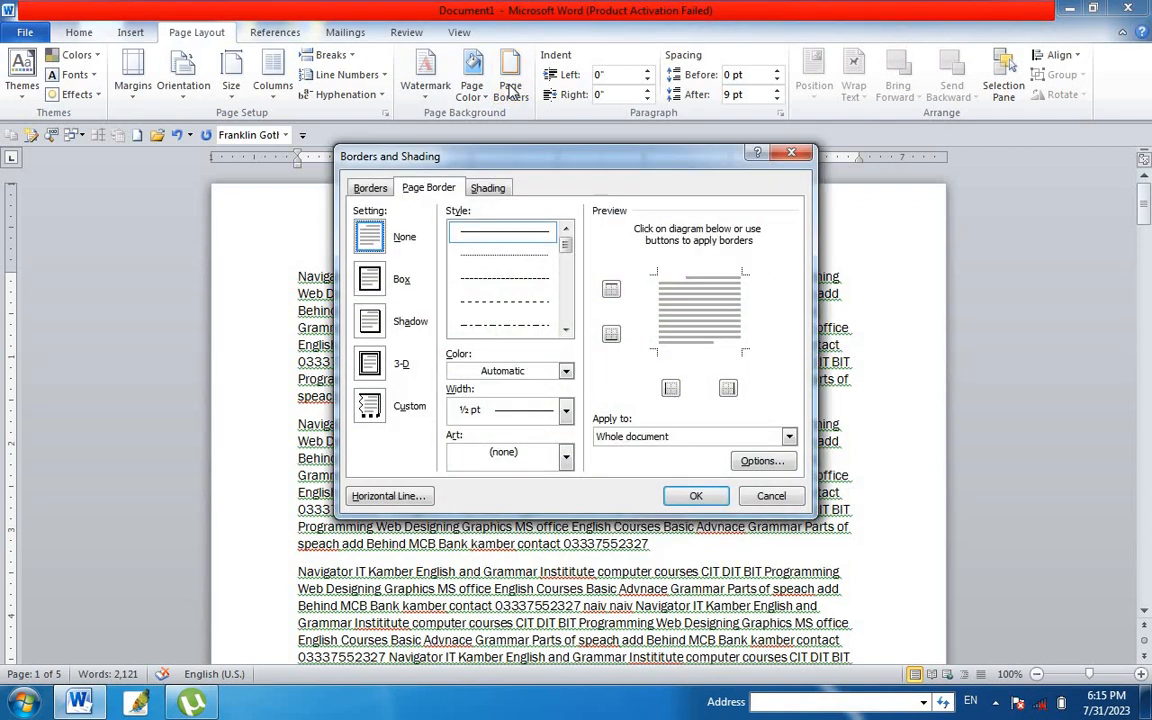
left_click(397, 284)
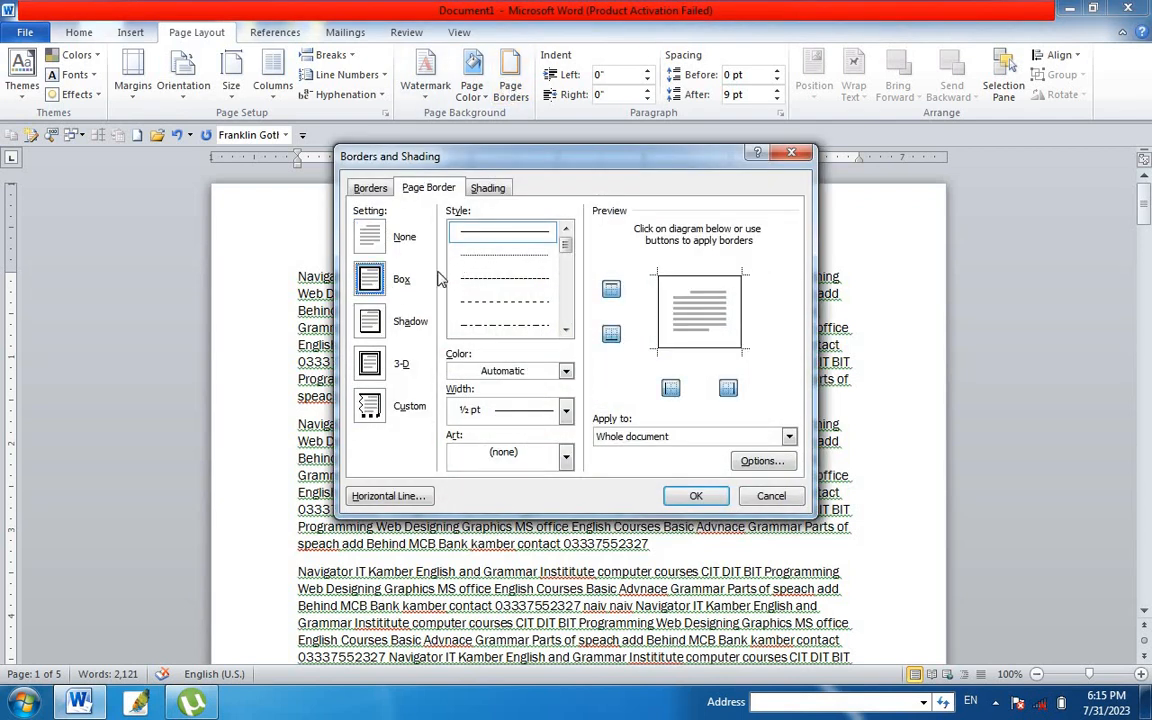
left_click(695, 497)
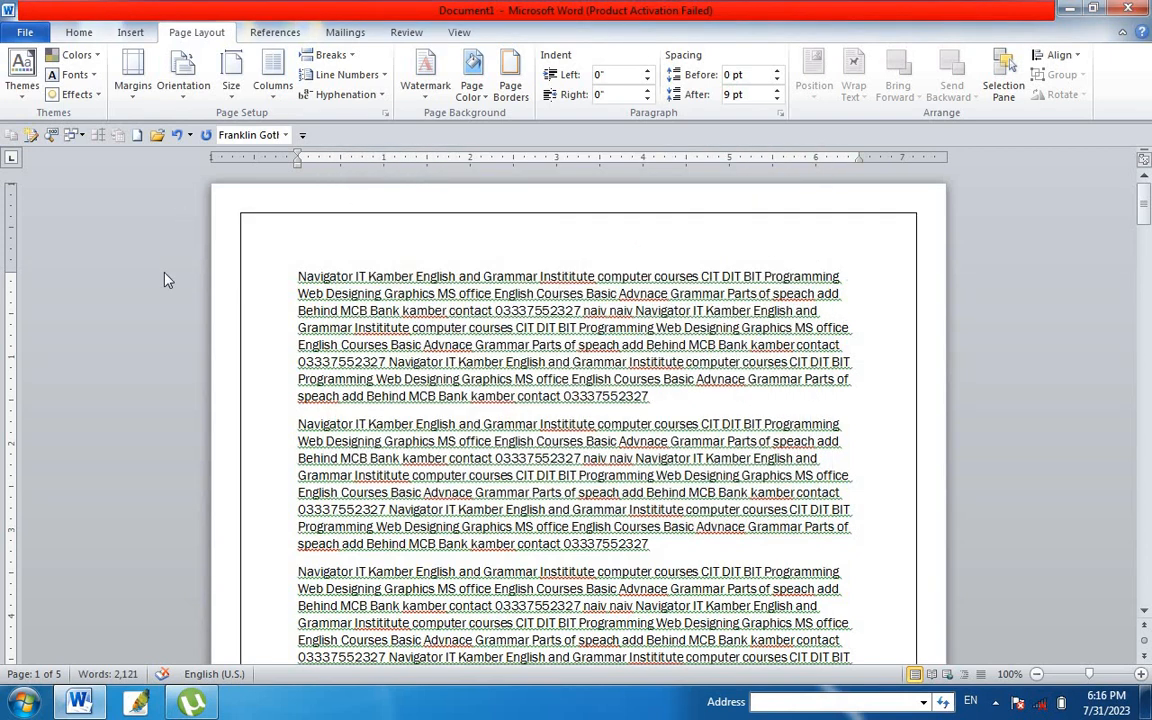
Change the page border's line style to the wider-spaced dashed line
left_click(509, 88)
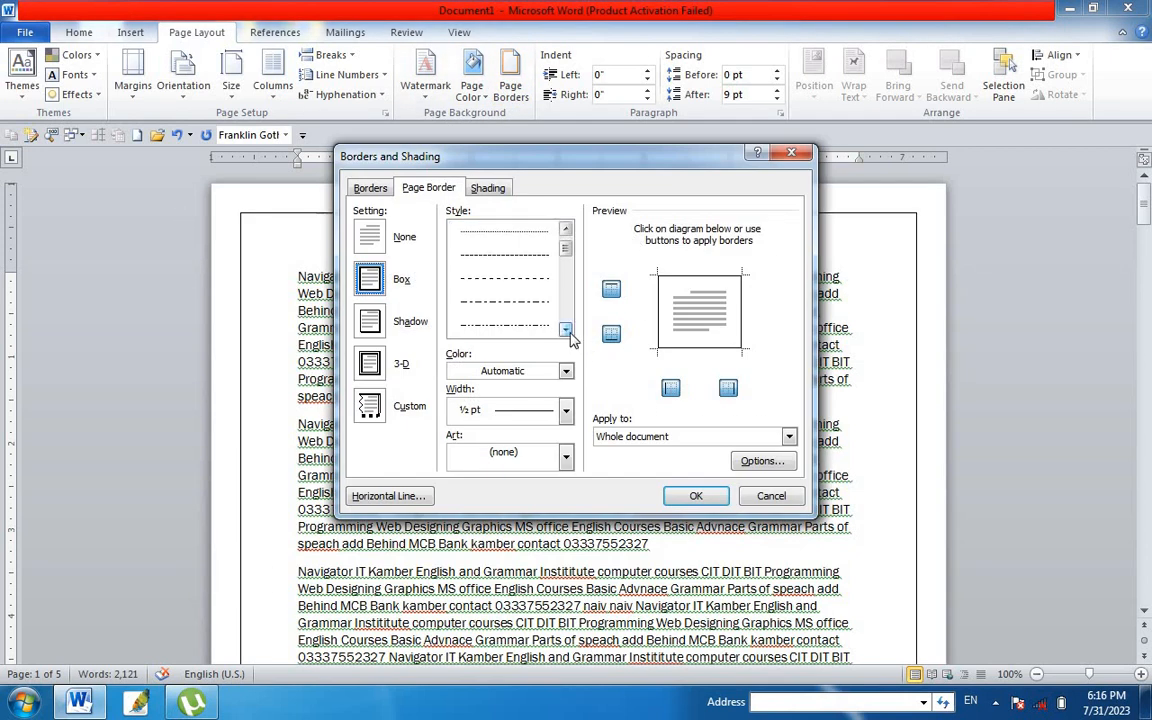
left_click(566, 330)
left_click(517, 258)
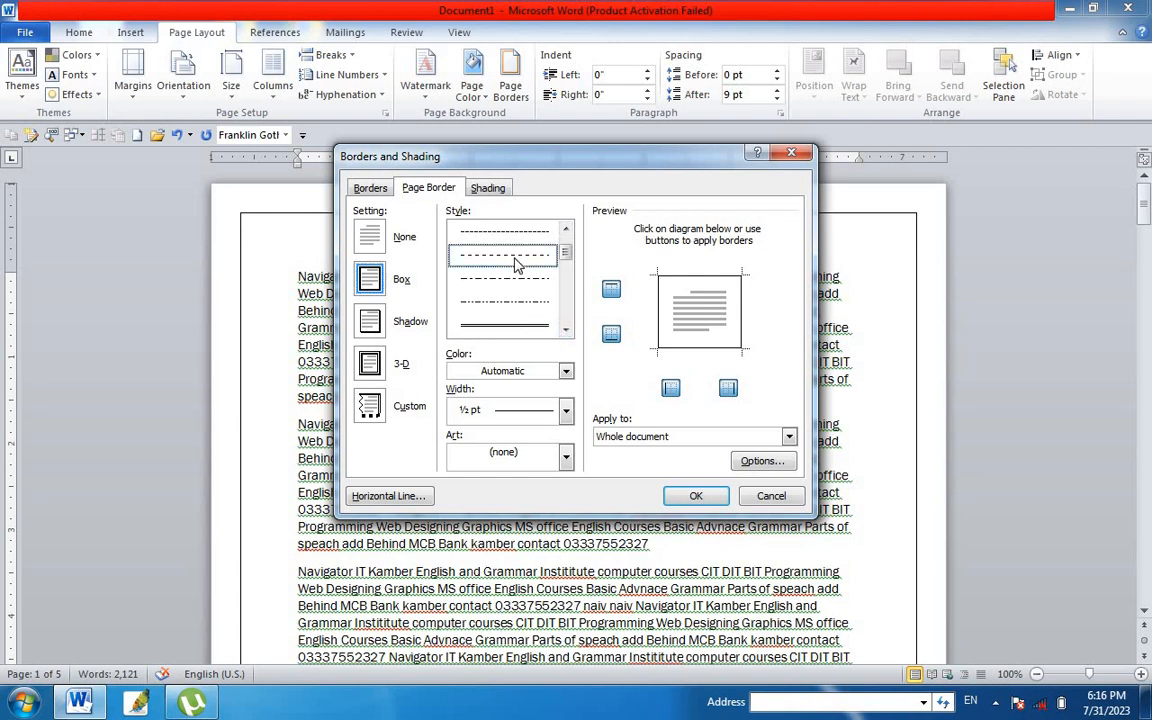
left_click(696, 496)
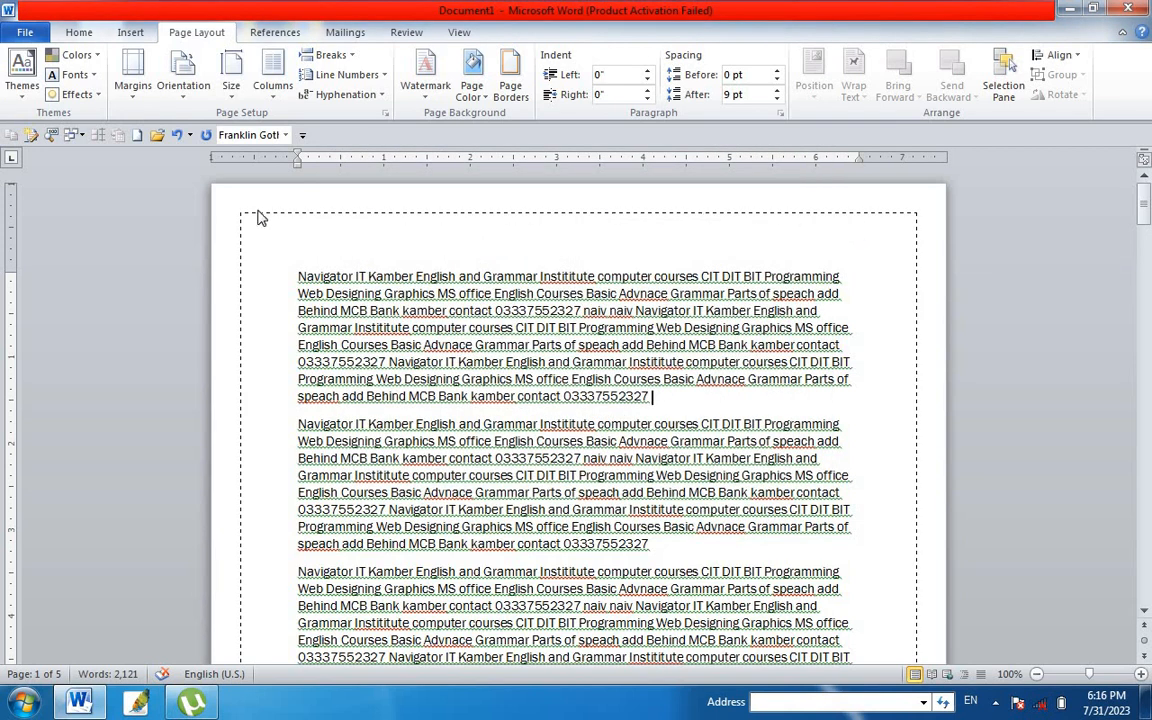
Set the dashed page border's width to 6 pt
left_click(508, 90)
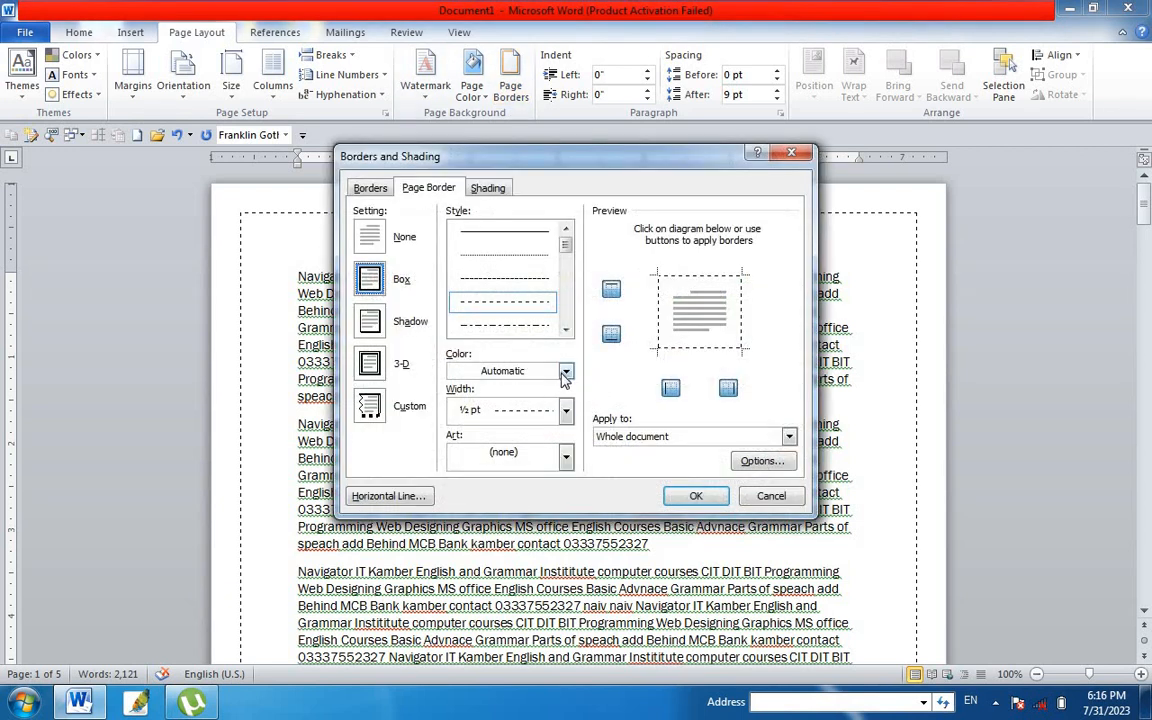
left_click(566, 410)
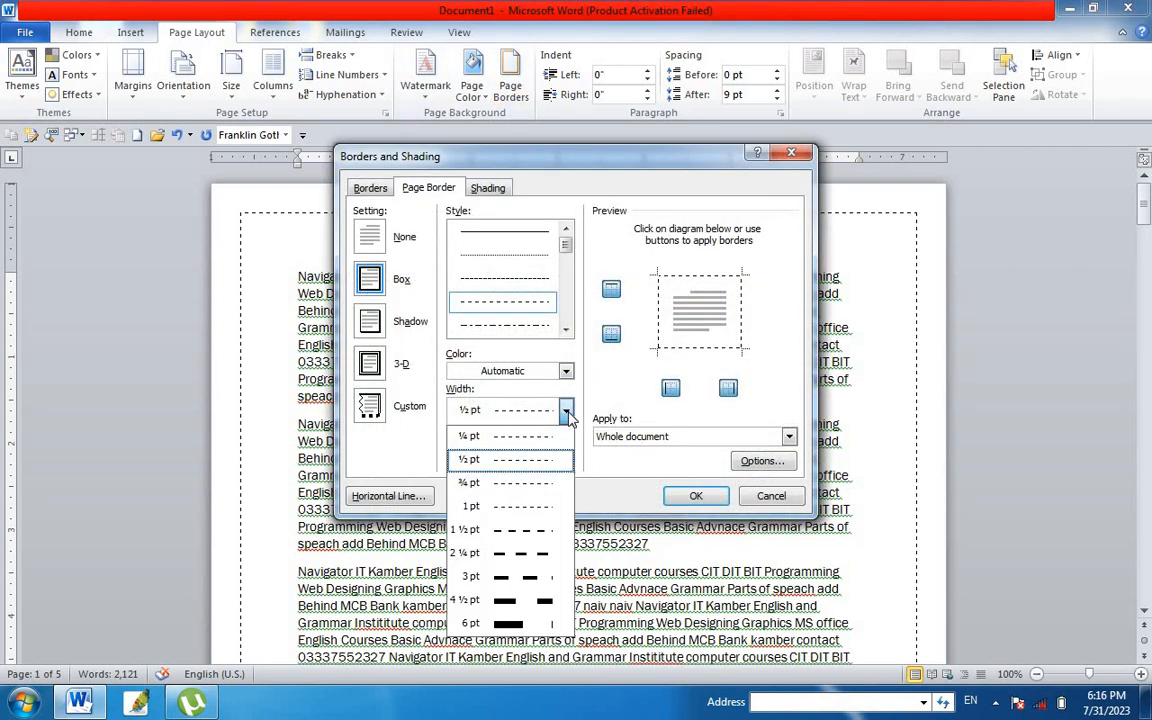
left_click(535, 625)
left_click(696, 496)
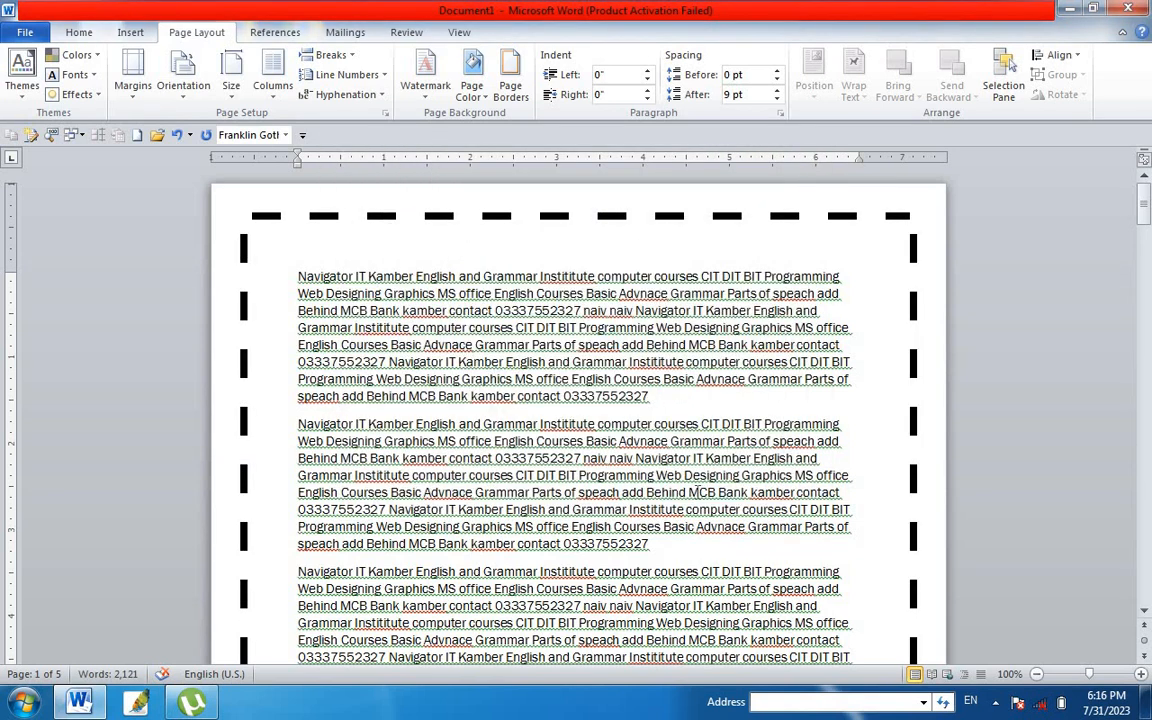
Change the dashed page border's color to the standard red
left_click(507, 92)
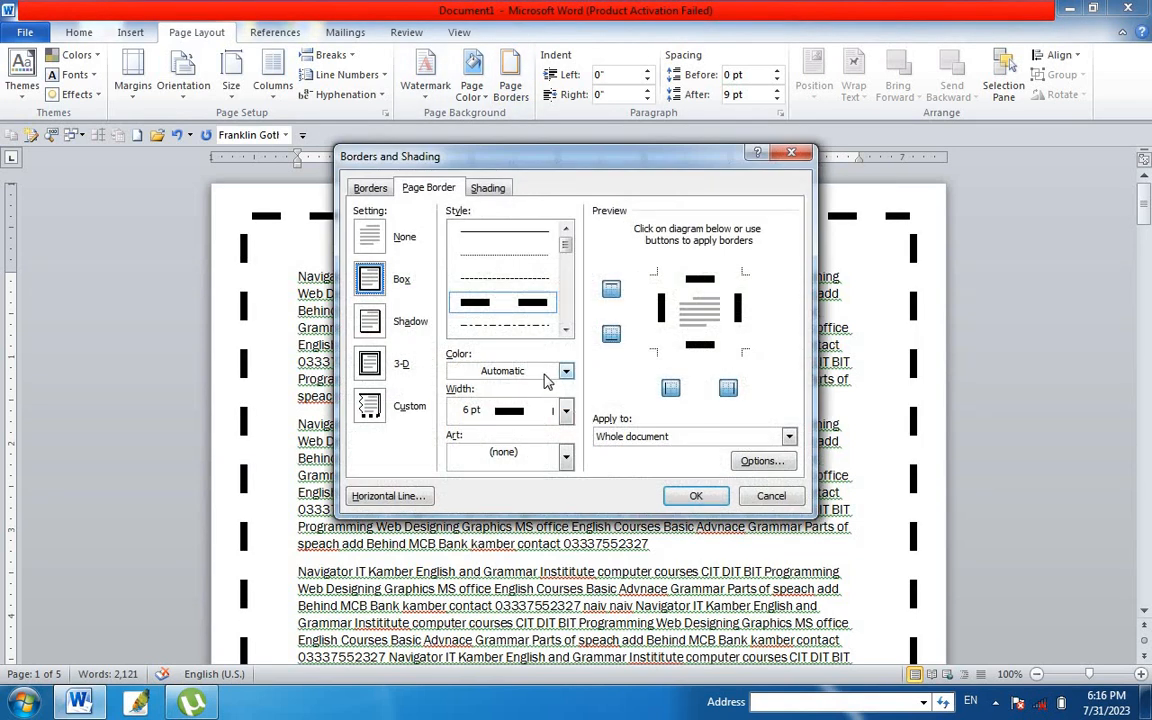
left_click(565, 371)
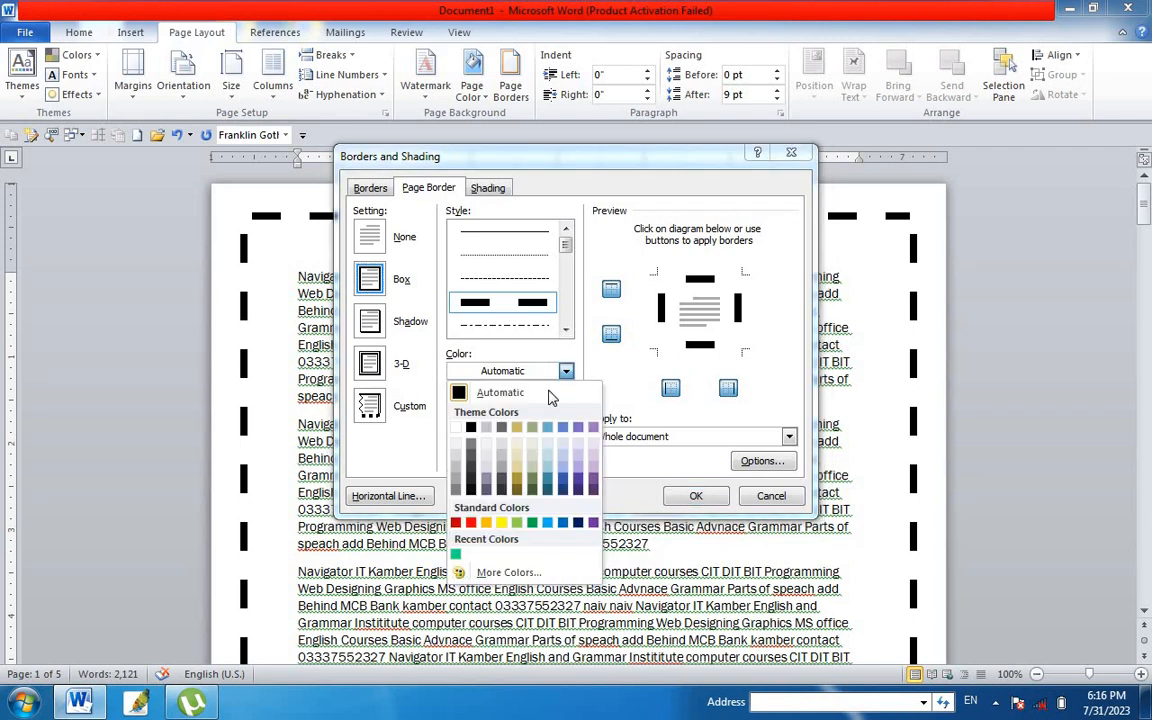
left_click(472, 523)
left_click(696, 496)
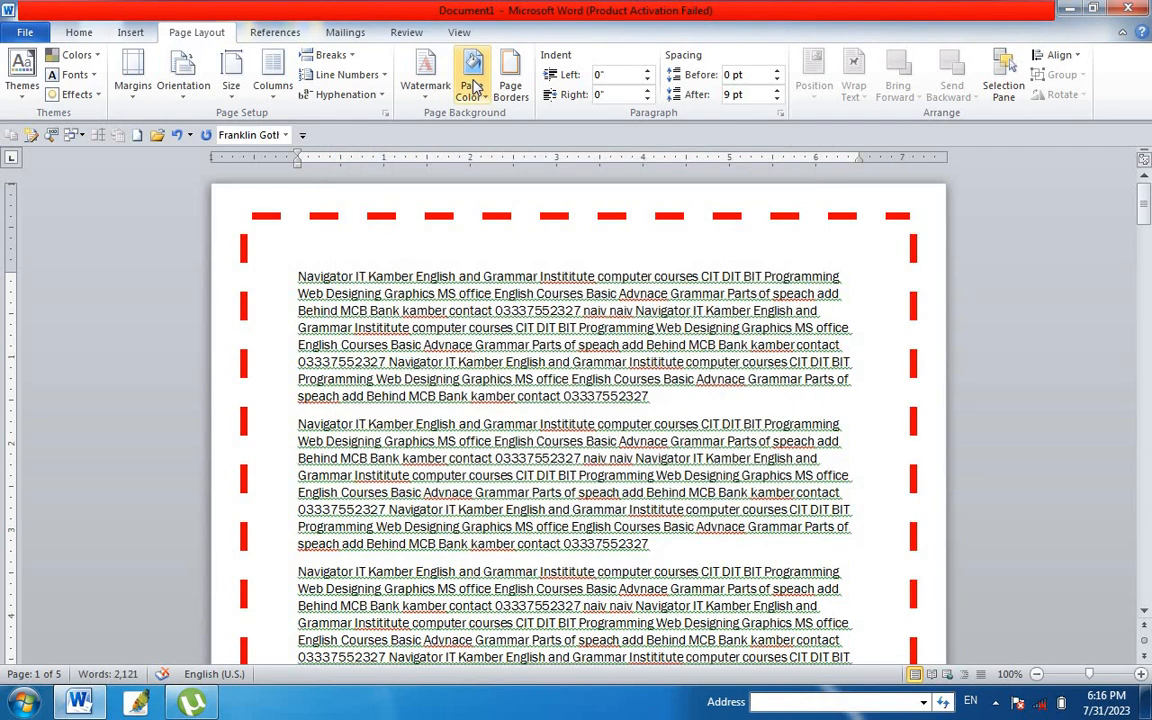
Choose the solid line style with a 6 pt width for the page border
left_click(510, 88)
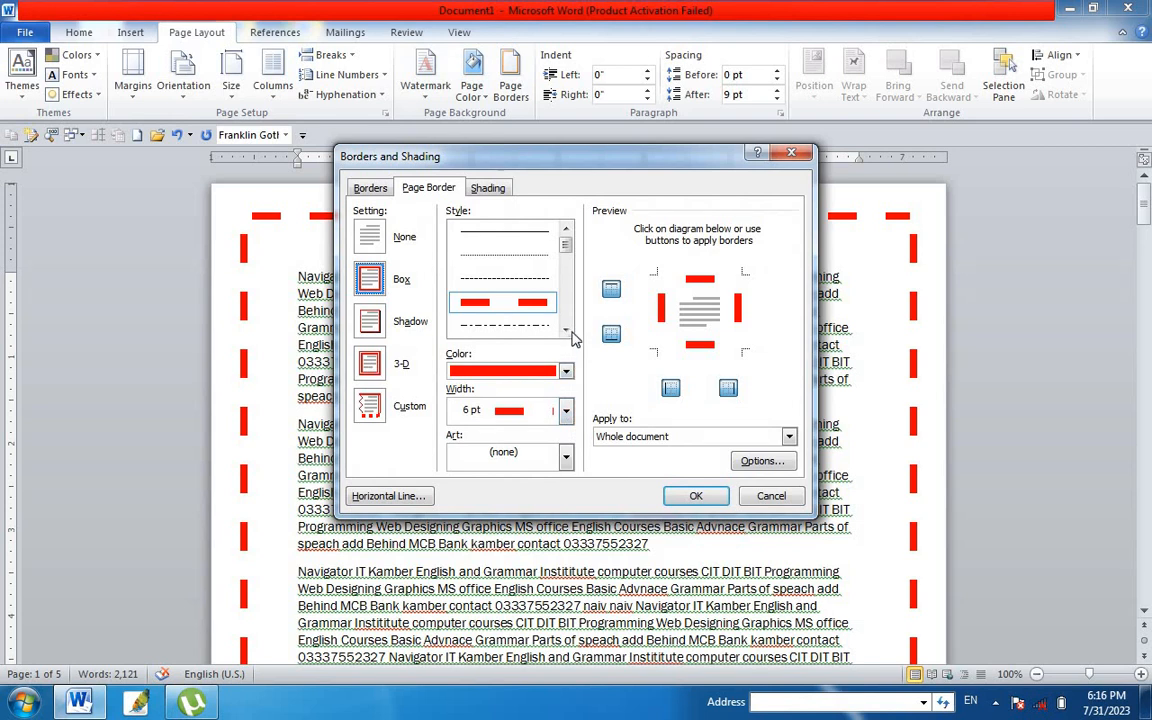
left_click(535, 236)
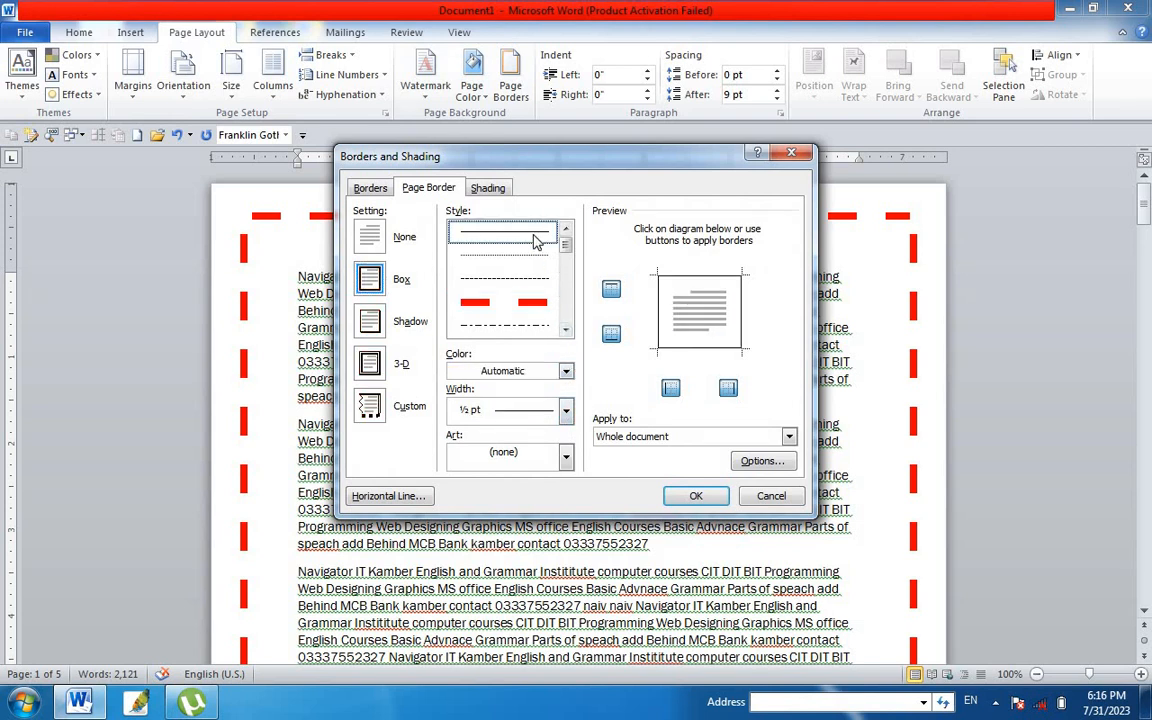
left_click(566, 410)
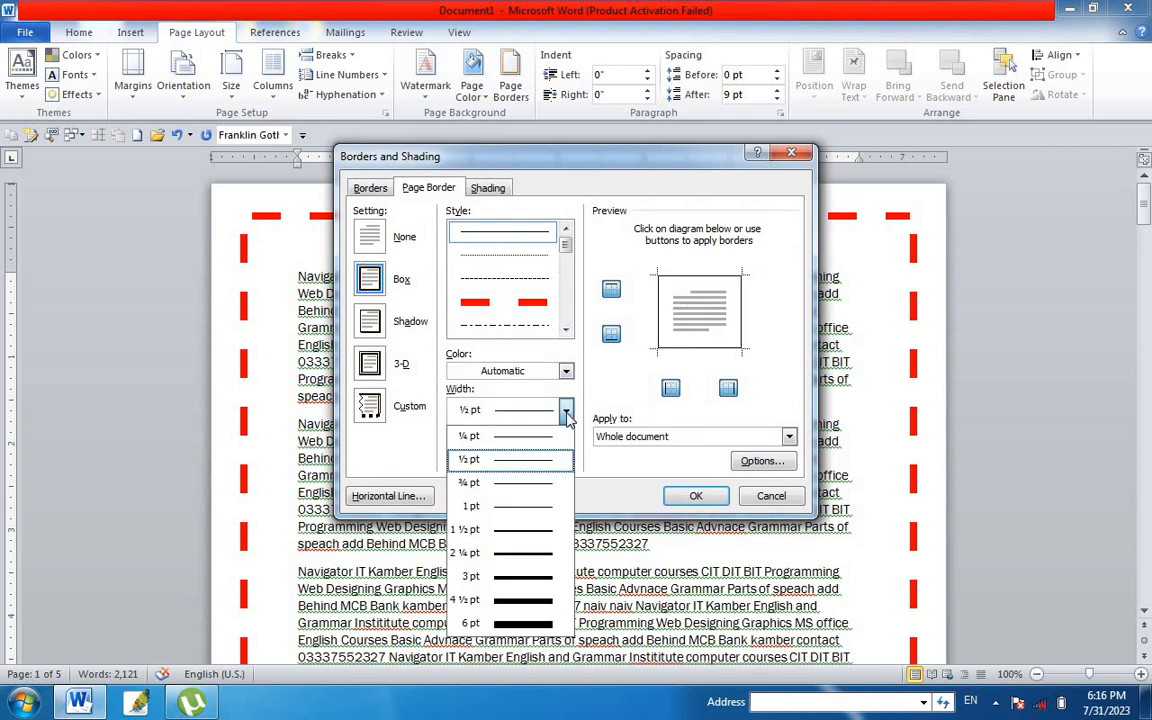
left_click(545, 621)
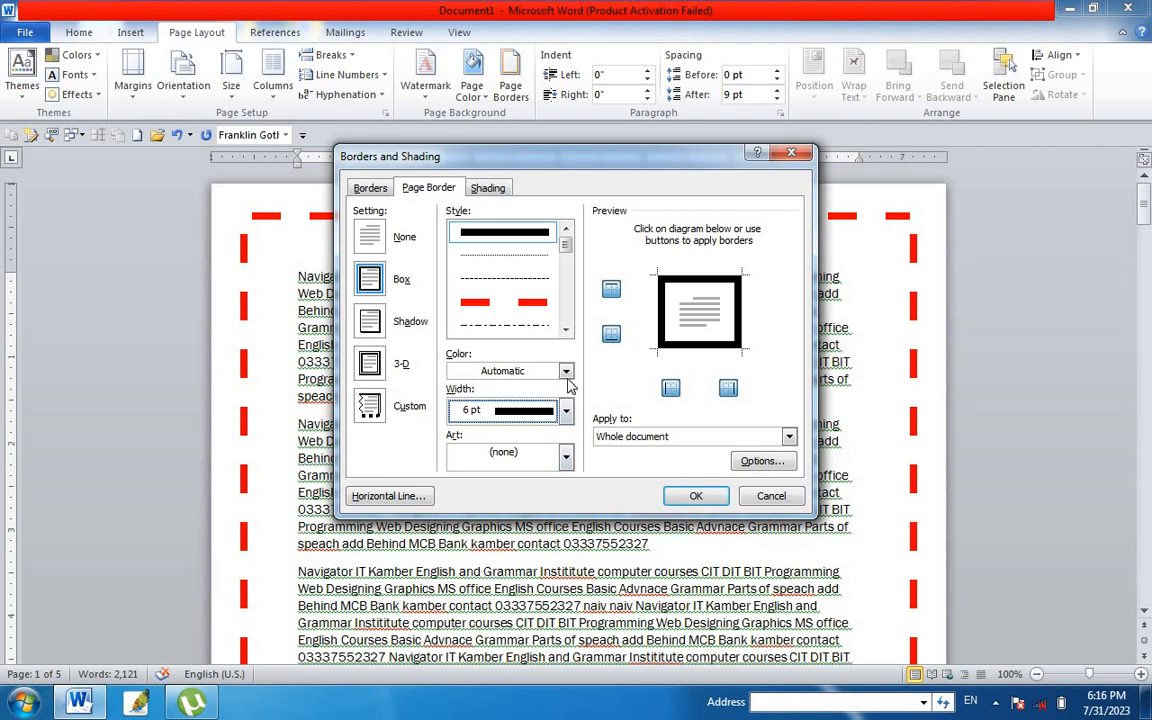
Switch the page border to the triple-line style with a 3 pt width and apply it to the whole document
scroll(510, 300, "down", 2)
left_click(530, 327)
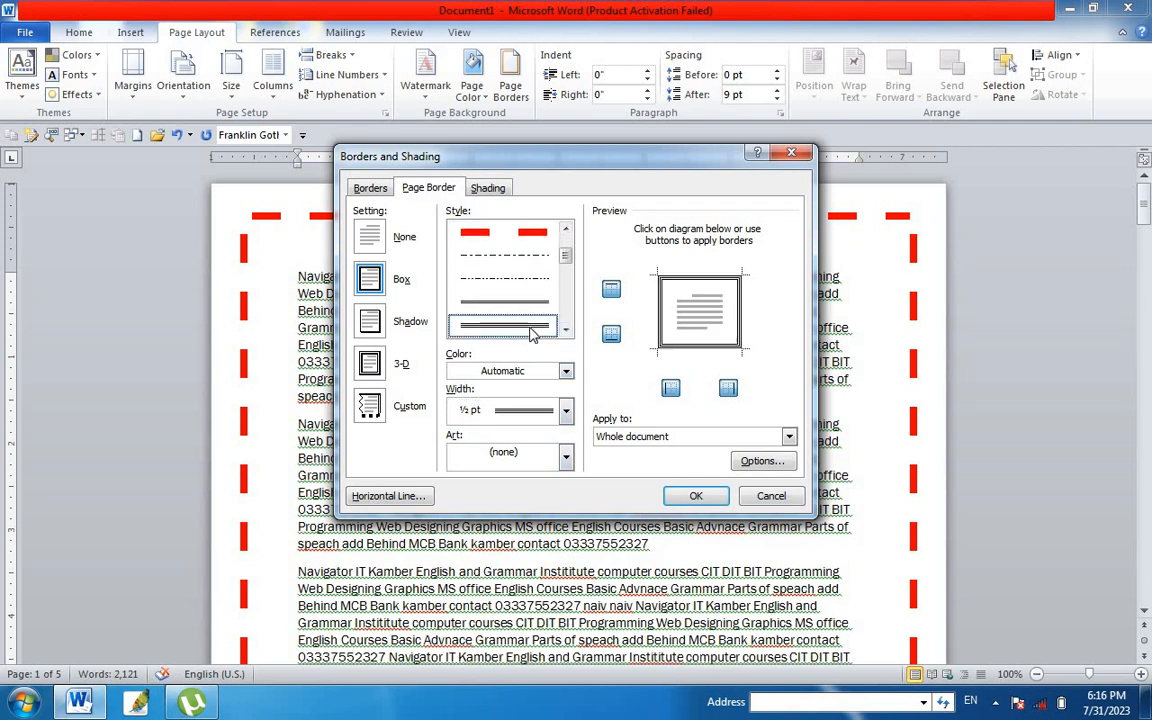
left_click(566, 414)
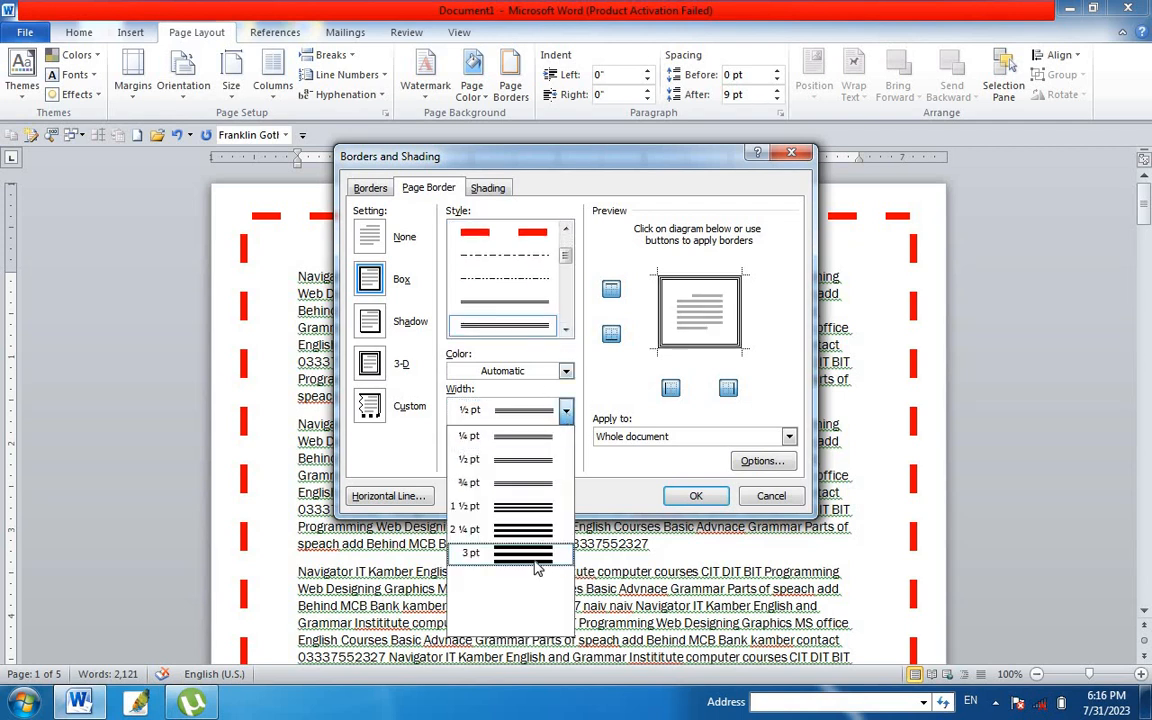
left_click(535, 630)
left_click(680, 497)
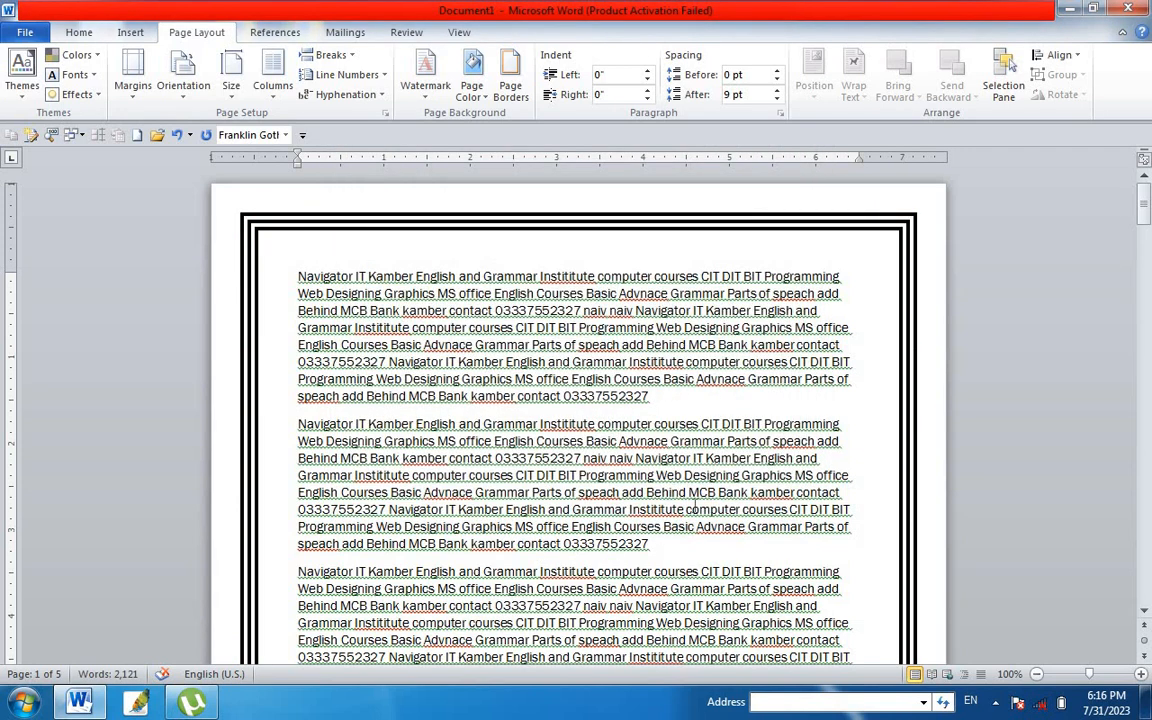
Change the triple-line page border's color to the standard light blue
left_click(511, 78)
left_click(560, 370)
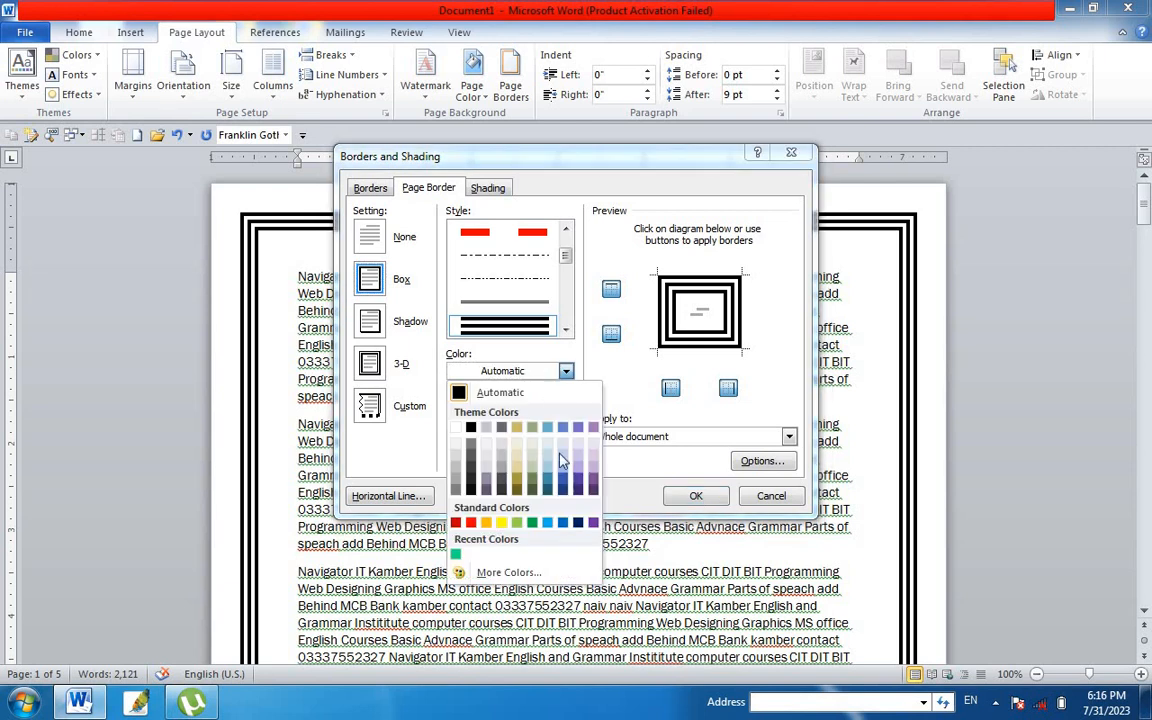
left_click(545, 524)
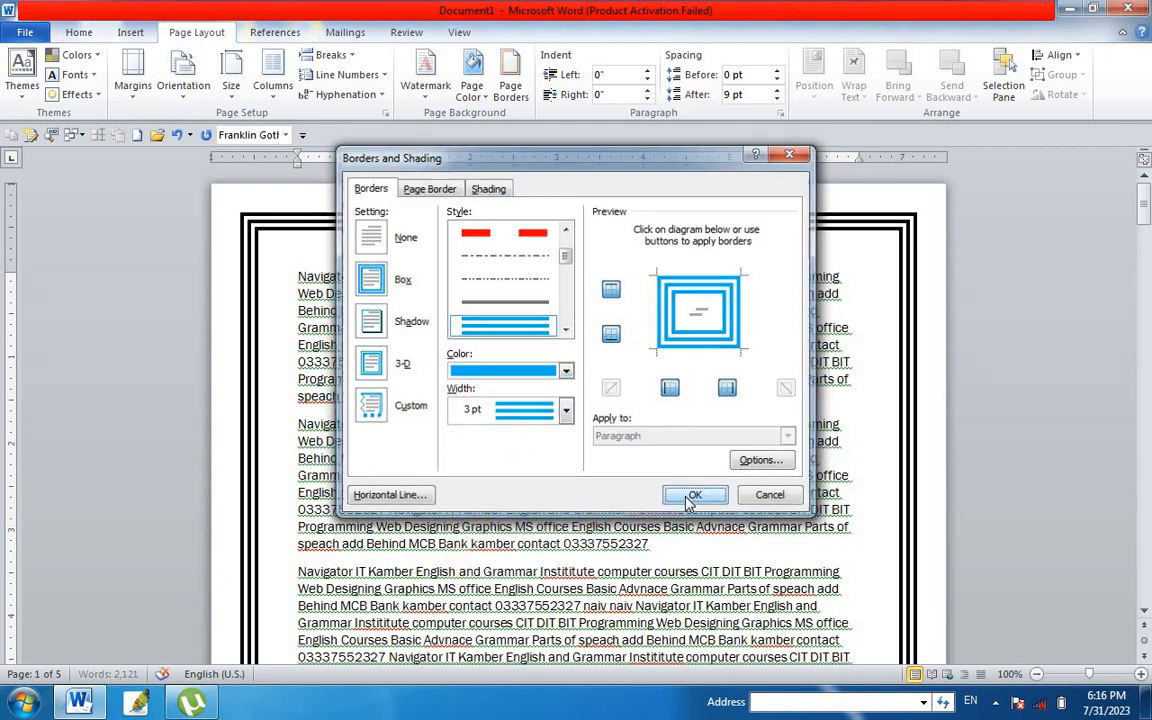
left_click(696, 496)
Replace the line page border with the art border made of small outlined human figures
left_click(511, 78)
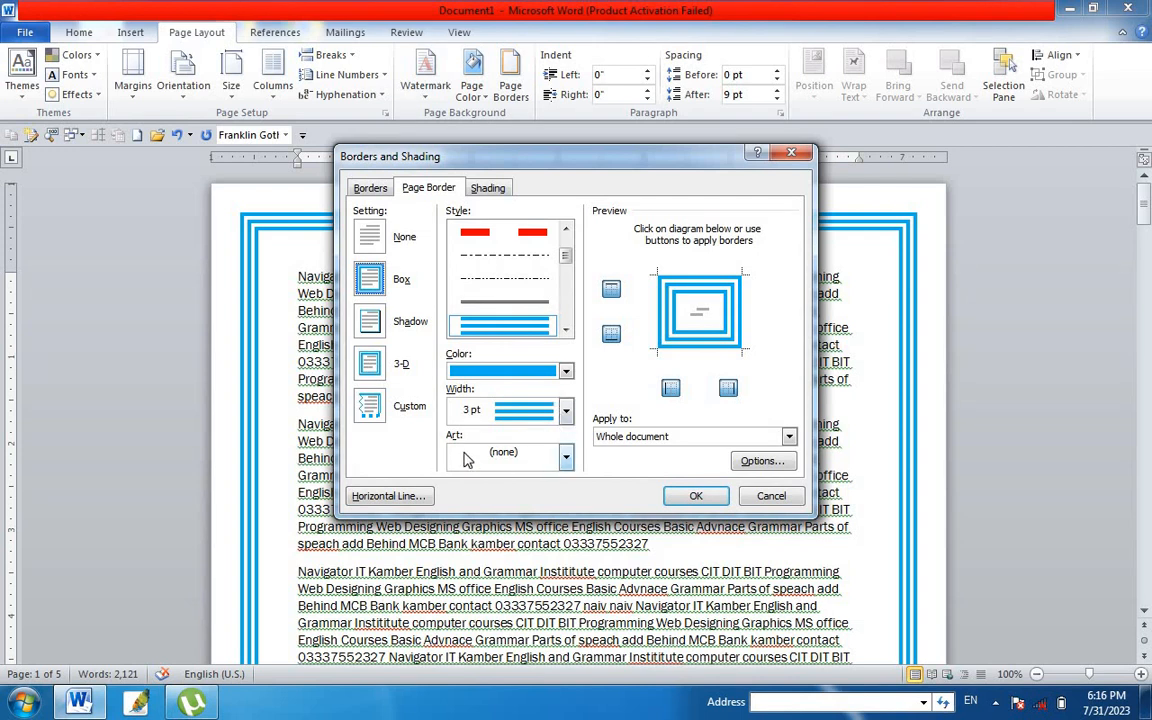
left_click(520, 455)
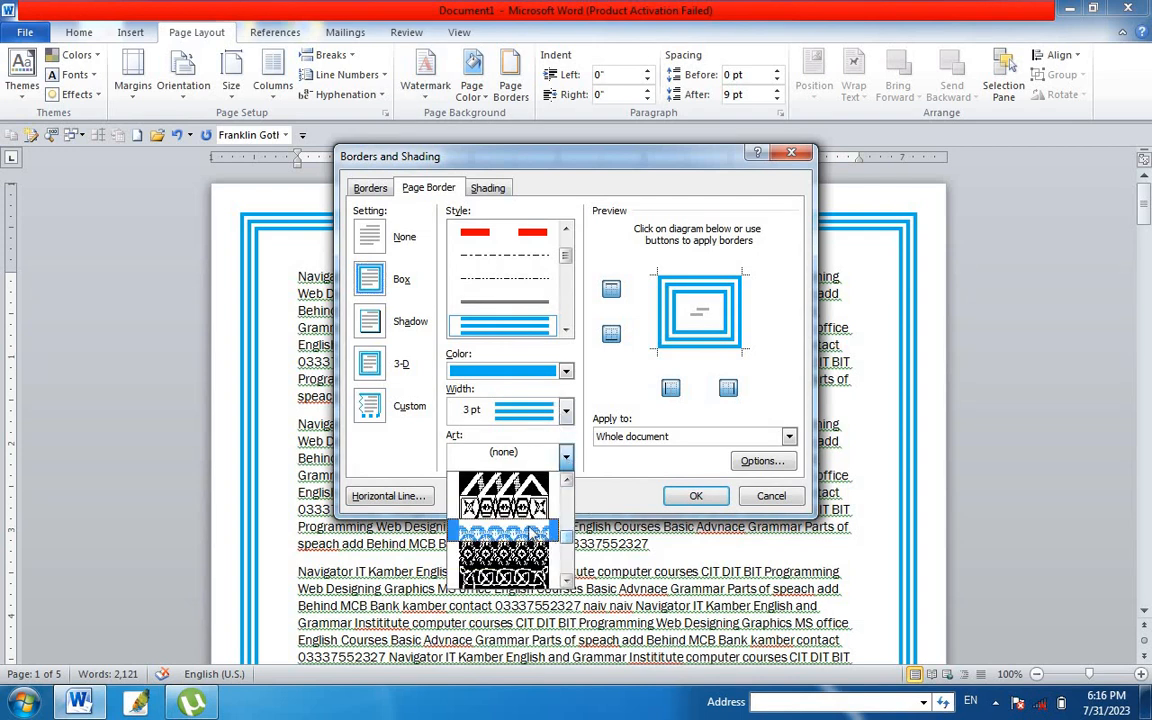
scroll(541, 505, "up", 4)
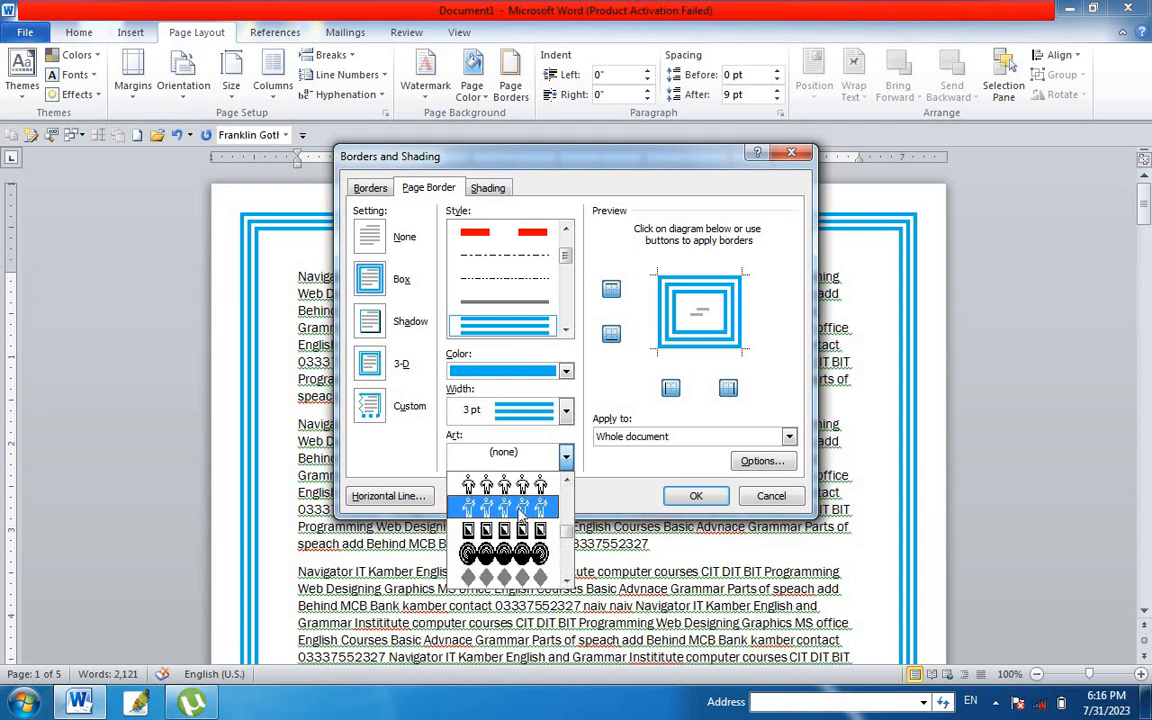
left_click(520, 487)
left_click(703, 503)
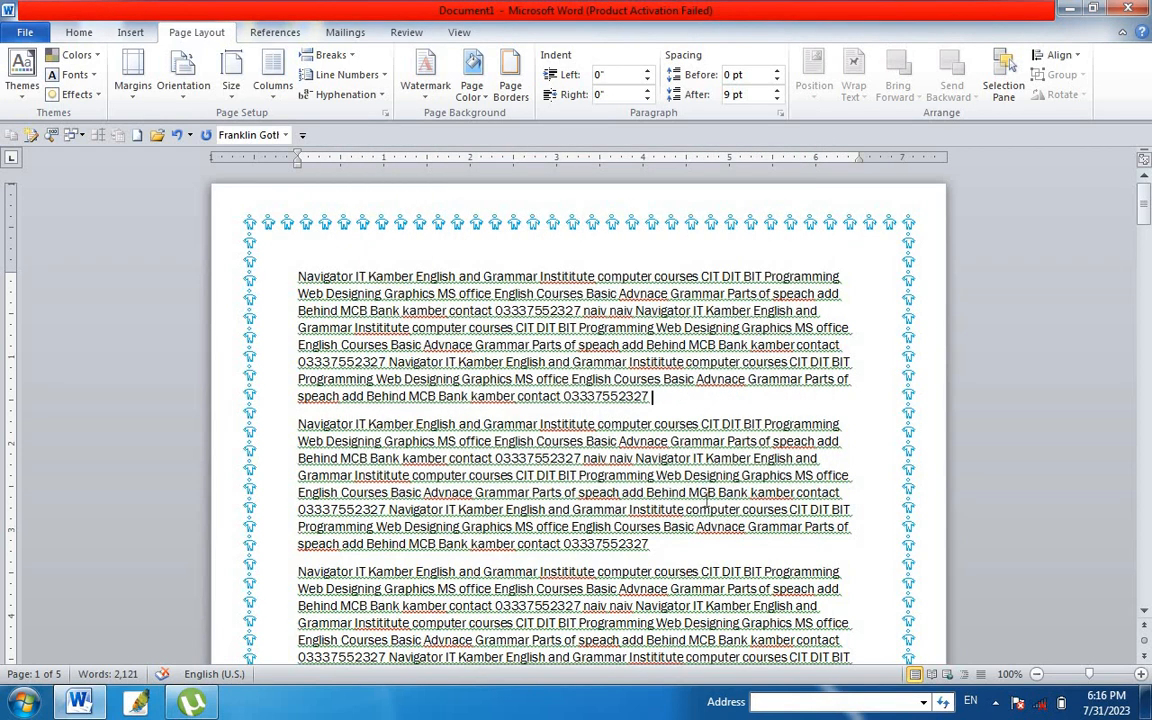
Switch the page border art to the row of asterisk-like starbursts for the whole document
left_click(510, 85)
left_click(565, 457)
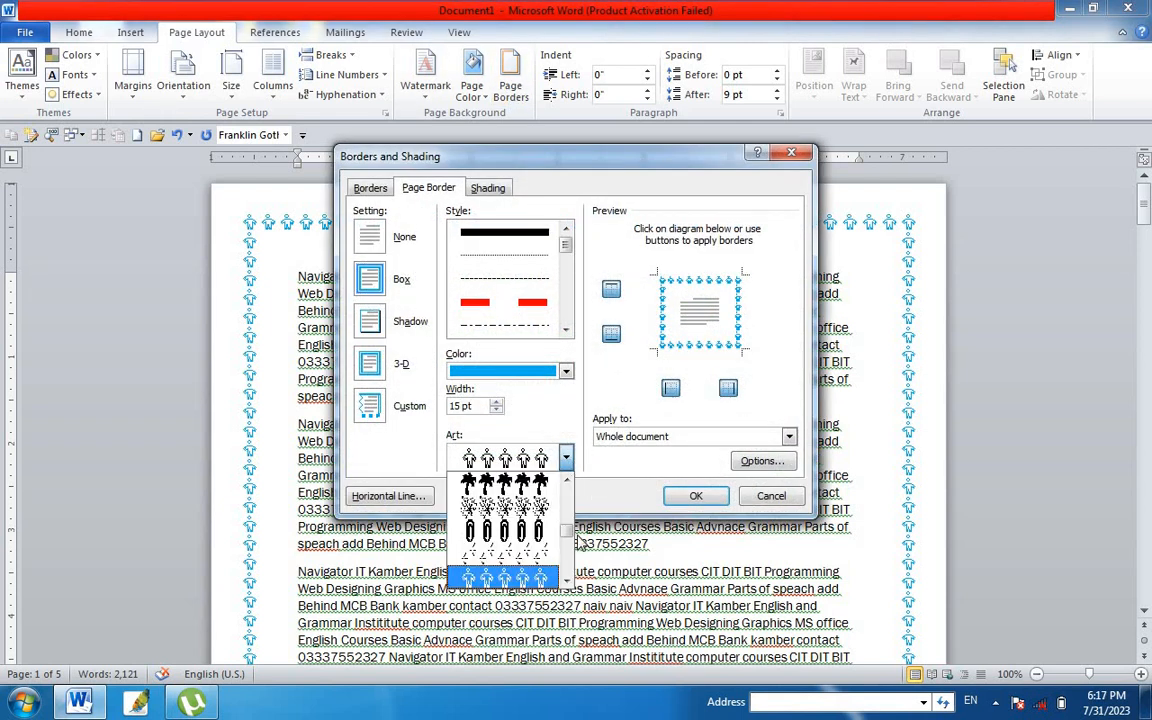
left_click_drag(566, 528, 566, 511)
left_click(522, 556)
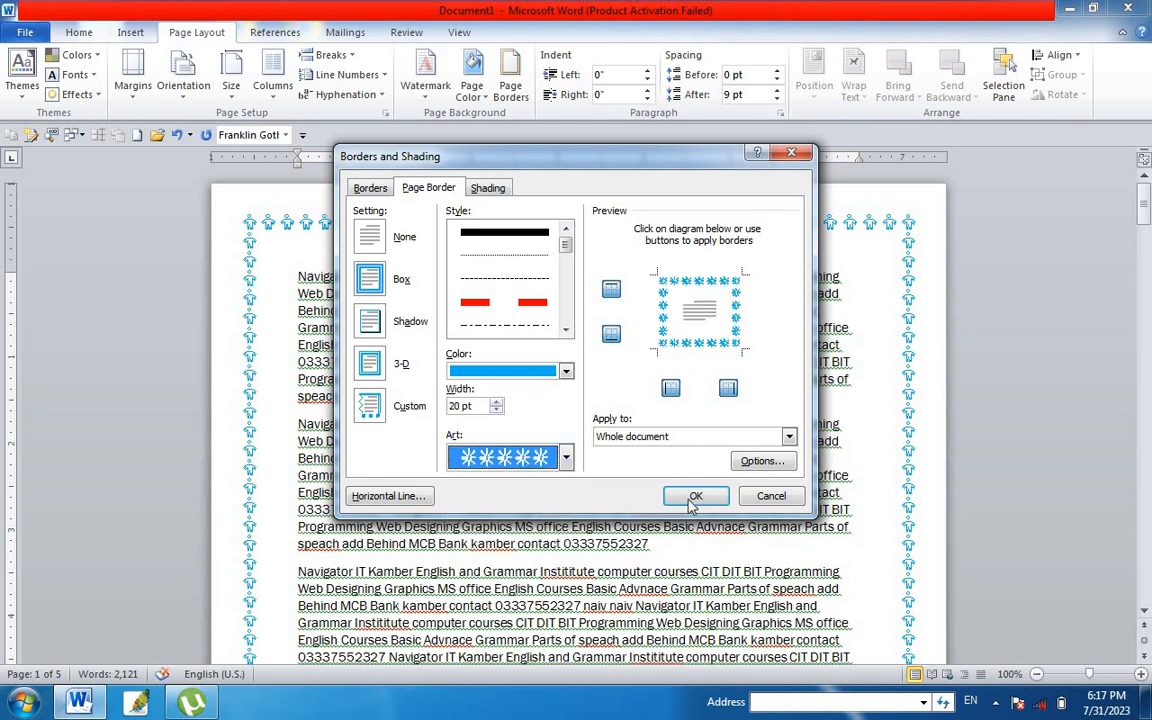
left_click(690, 500)
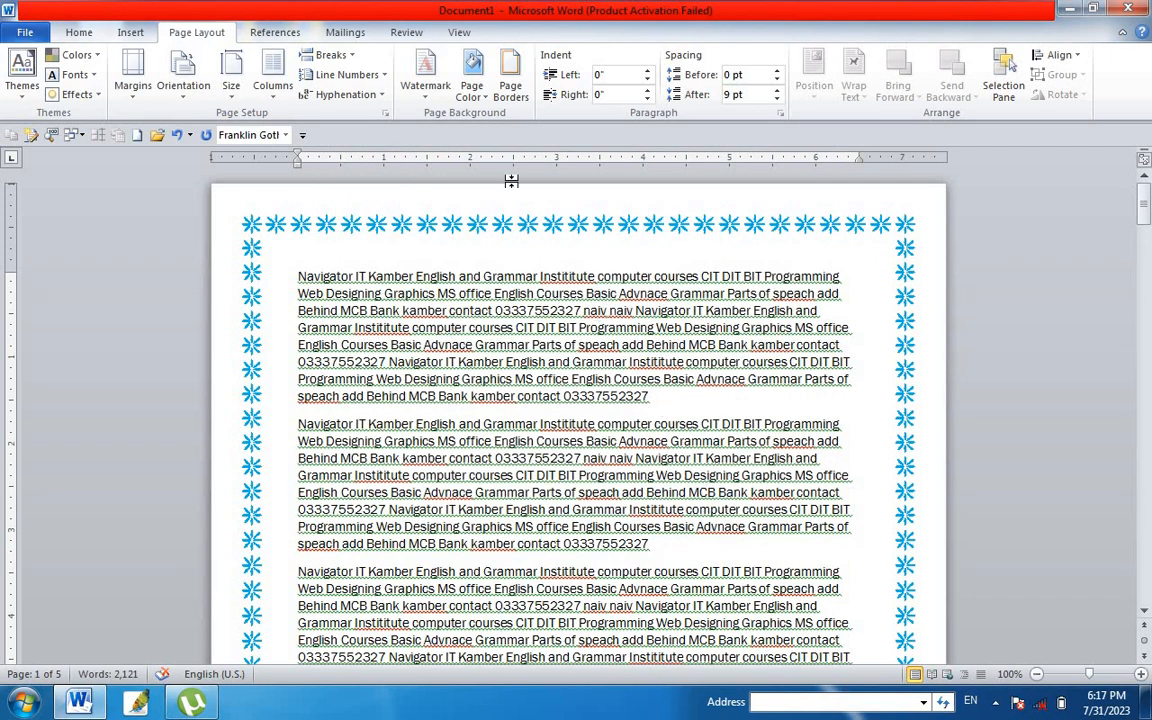
Switch the page border art to the dashed cut-out line with scissors at the corner
left_click(510, 85)
left_click(565, 458)
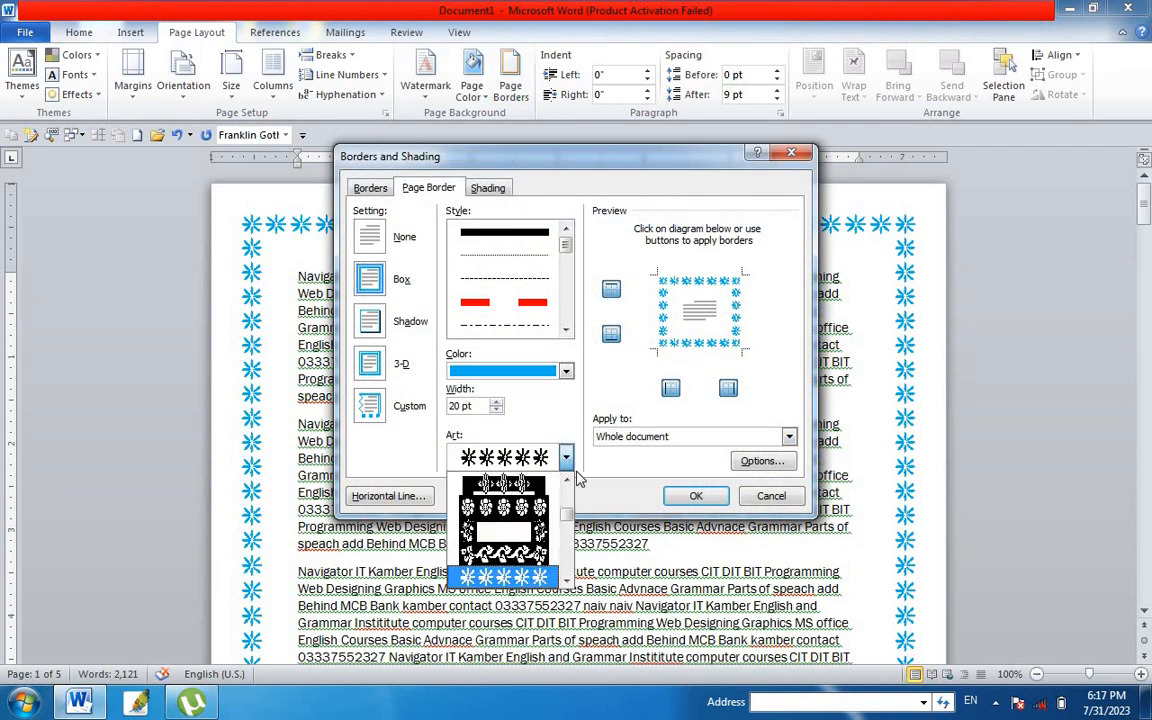
scroll(520, 530, "down", 10)
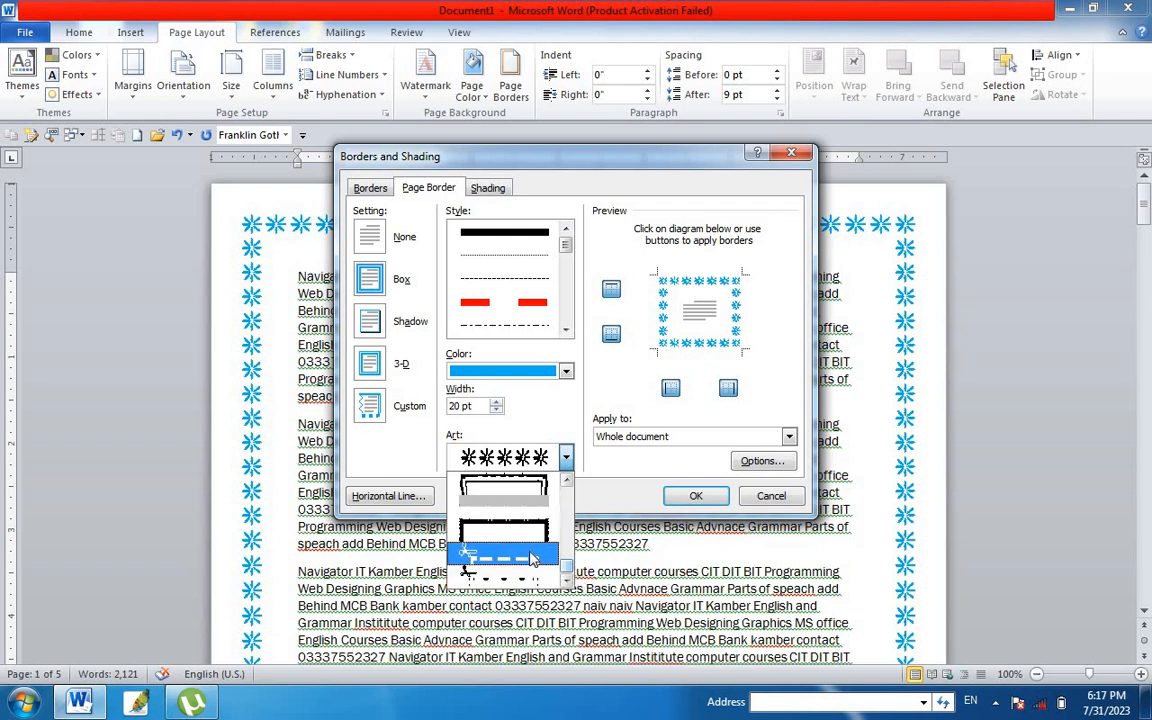
left_click(495, 553)
left_click(688, 496)
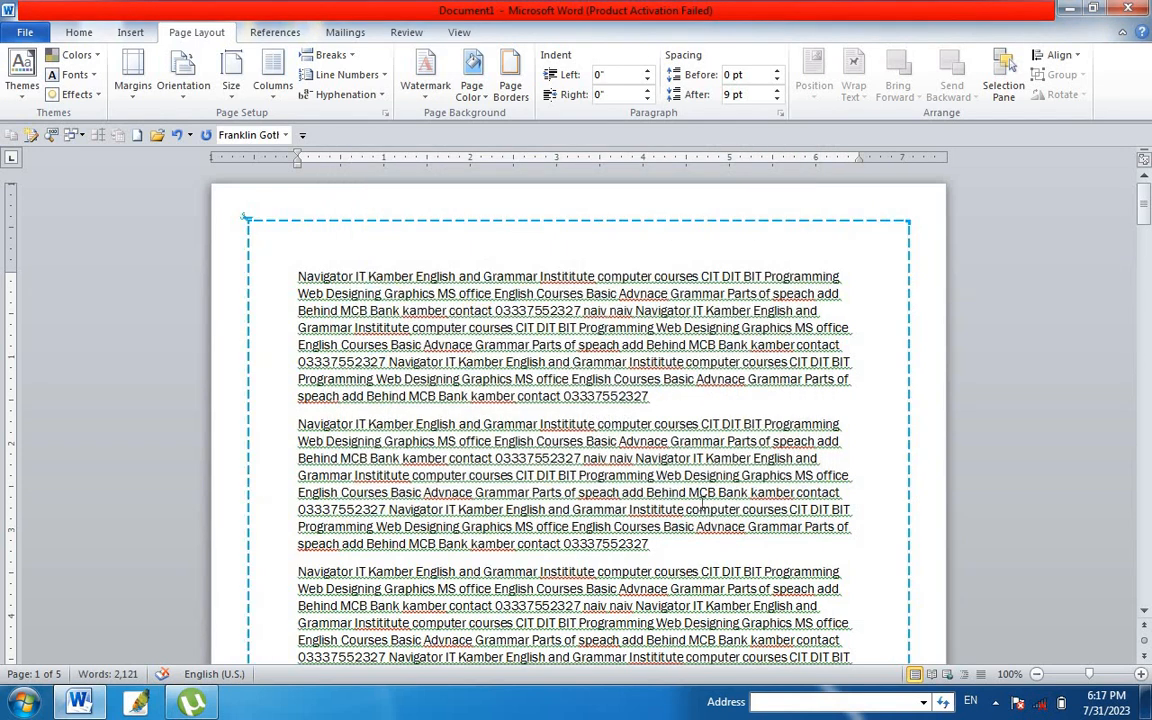
Apply the page border art with a band of stars above and a solid bar below, and check it across the pages
left_click(510, 80)
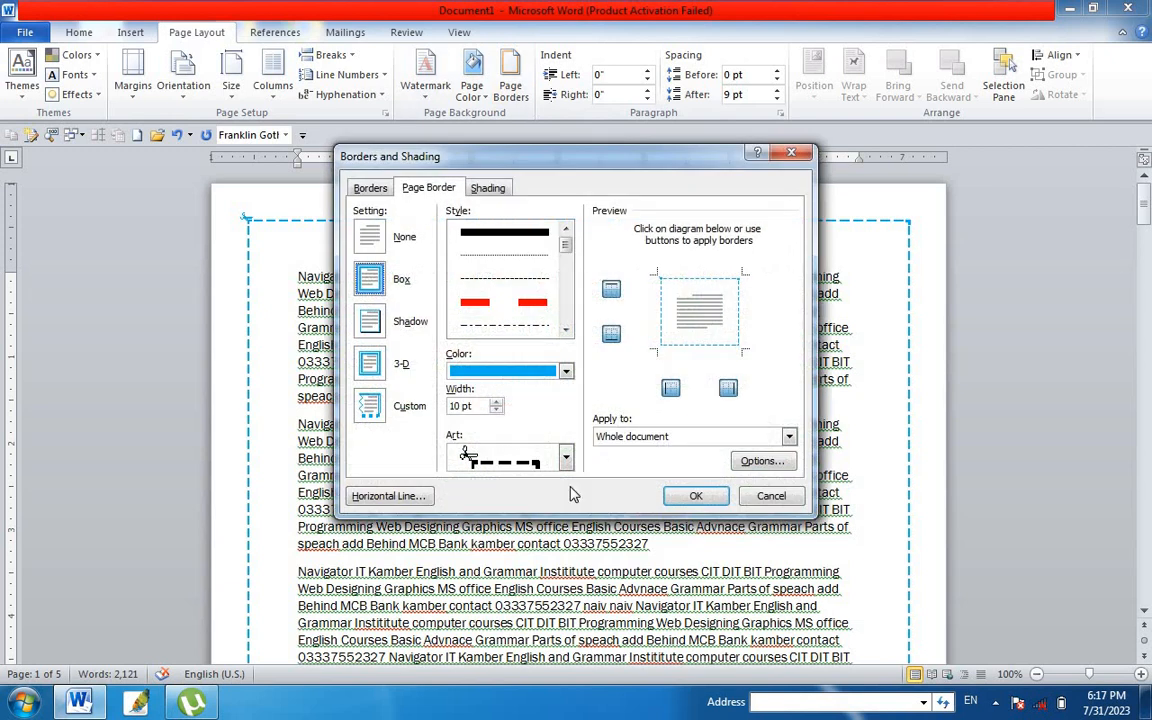
left_click(566, 462)
scroll(512, 515, "down", 3)
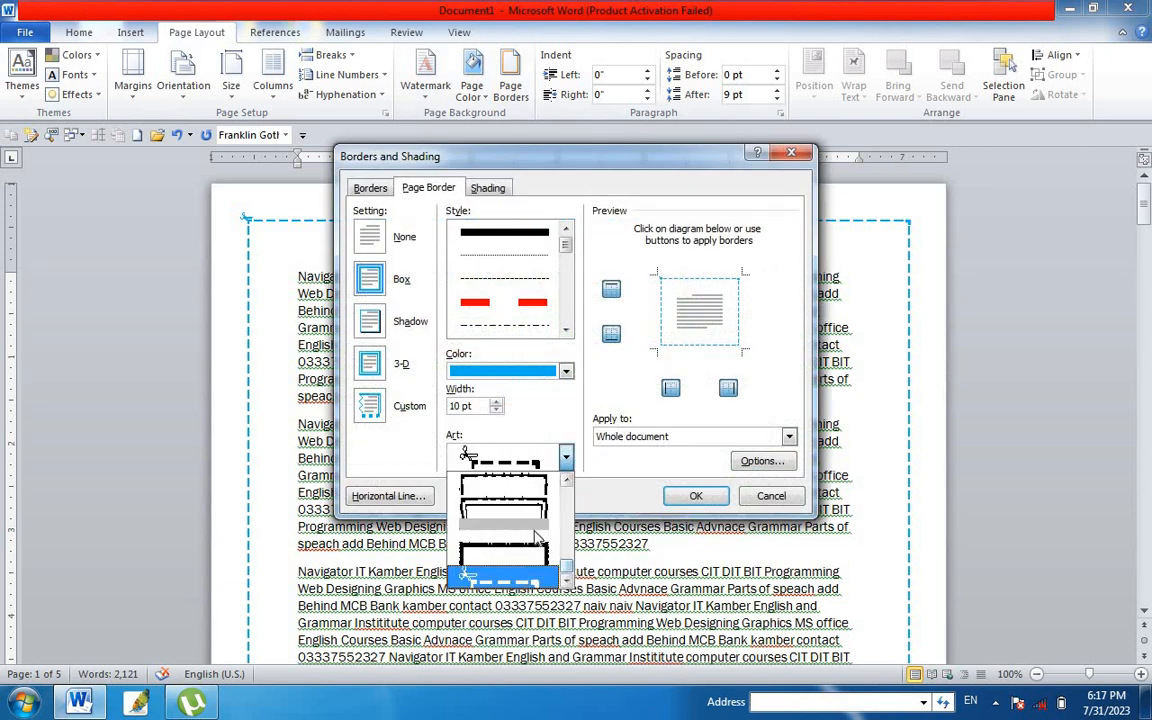
left_click(513, 540)
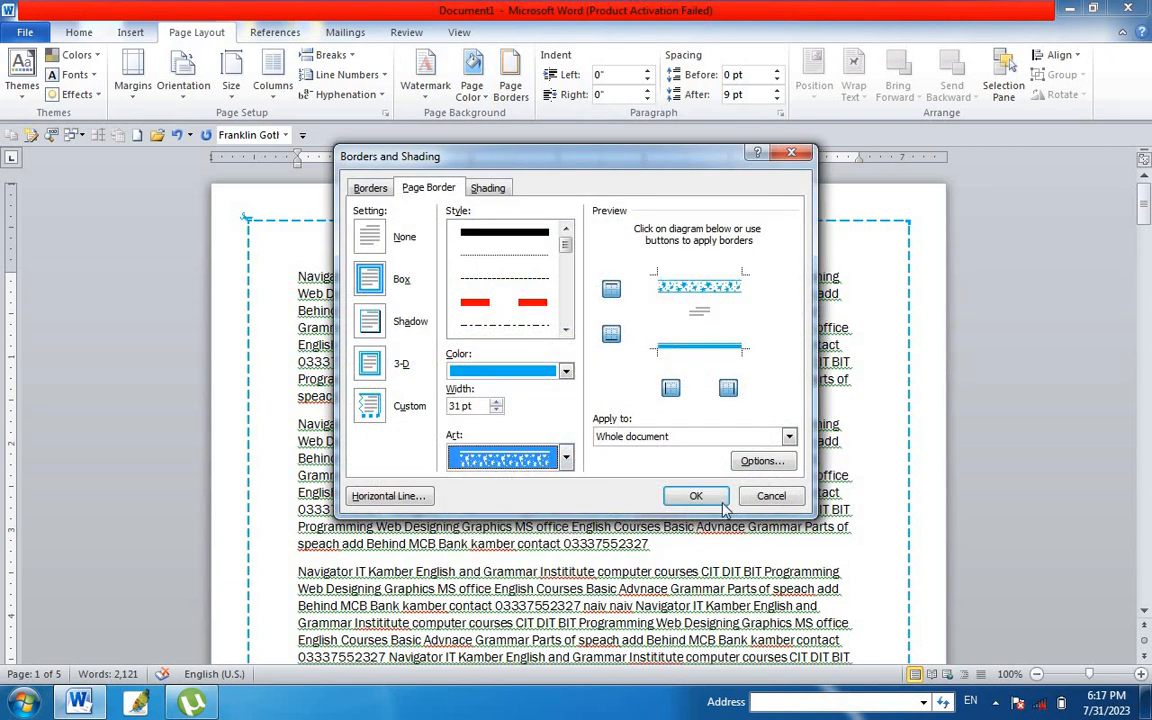
left_click(697, 496)
scroll(704, 492, "down", 13)
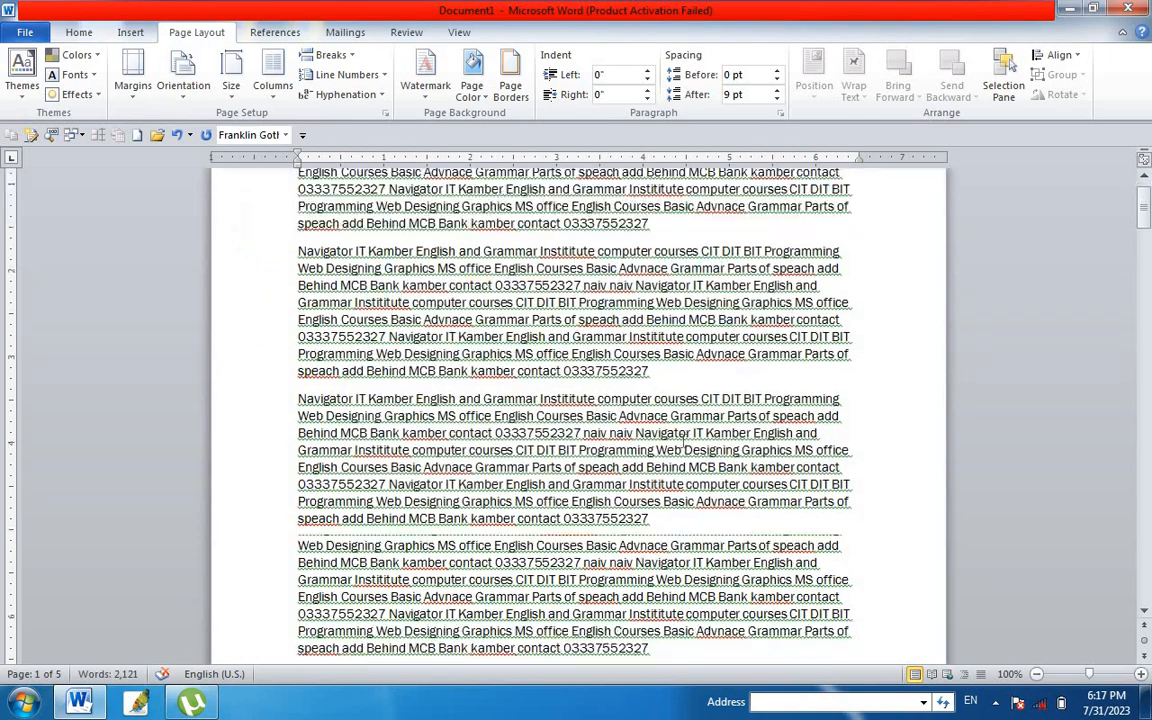
Remove the page border from the whole document by choosing the None setting
left_click(510, 85)
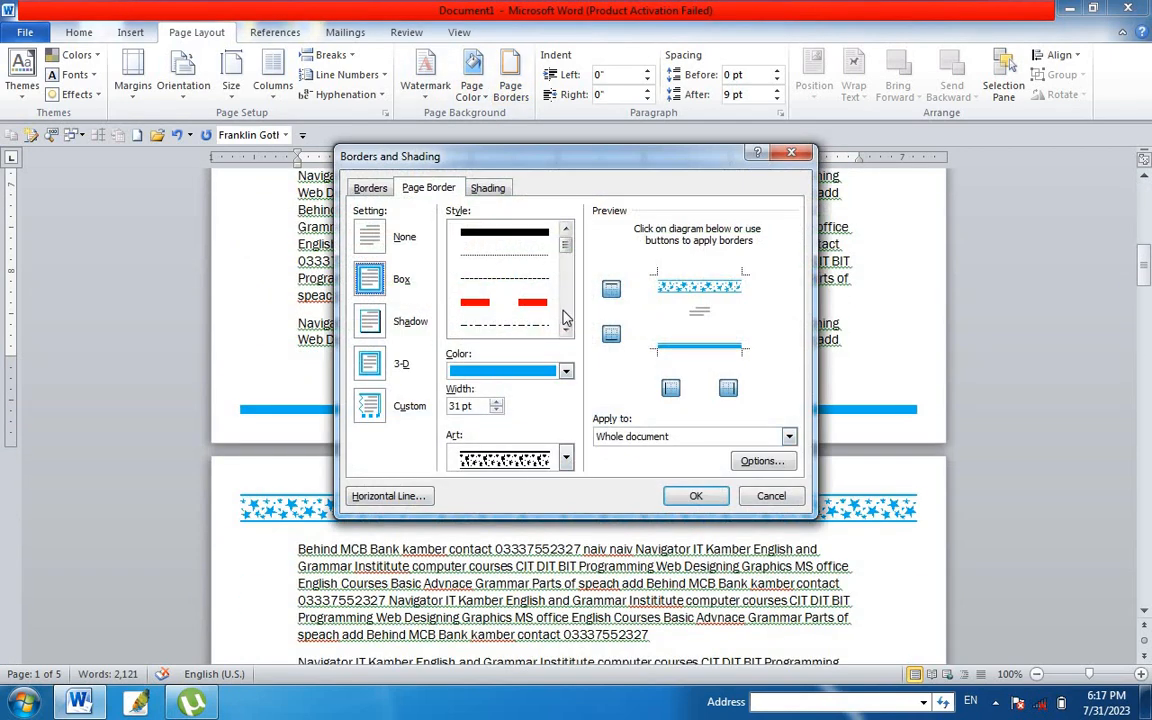
left_click(370, 245)
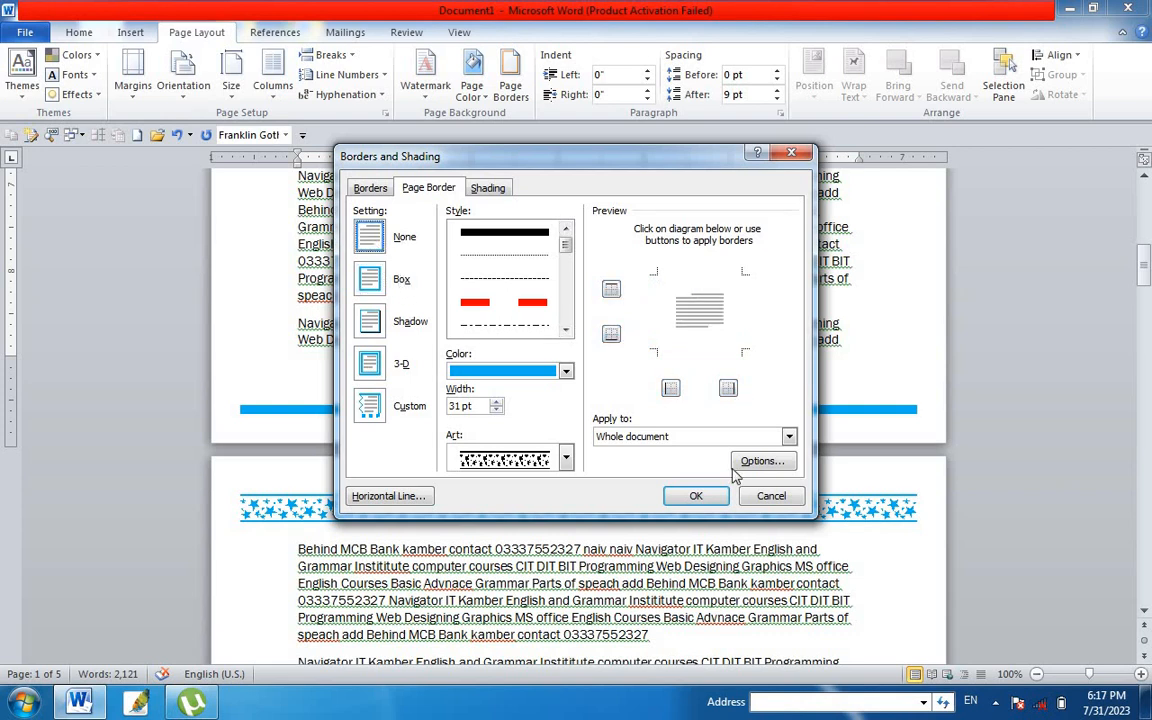
left_click(696, 496)
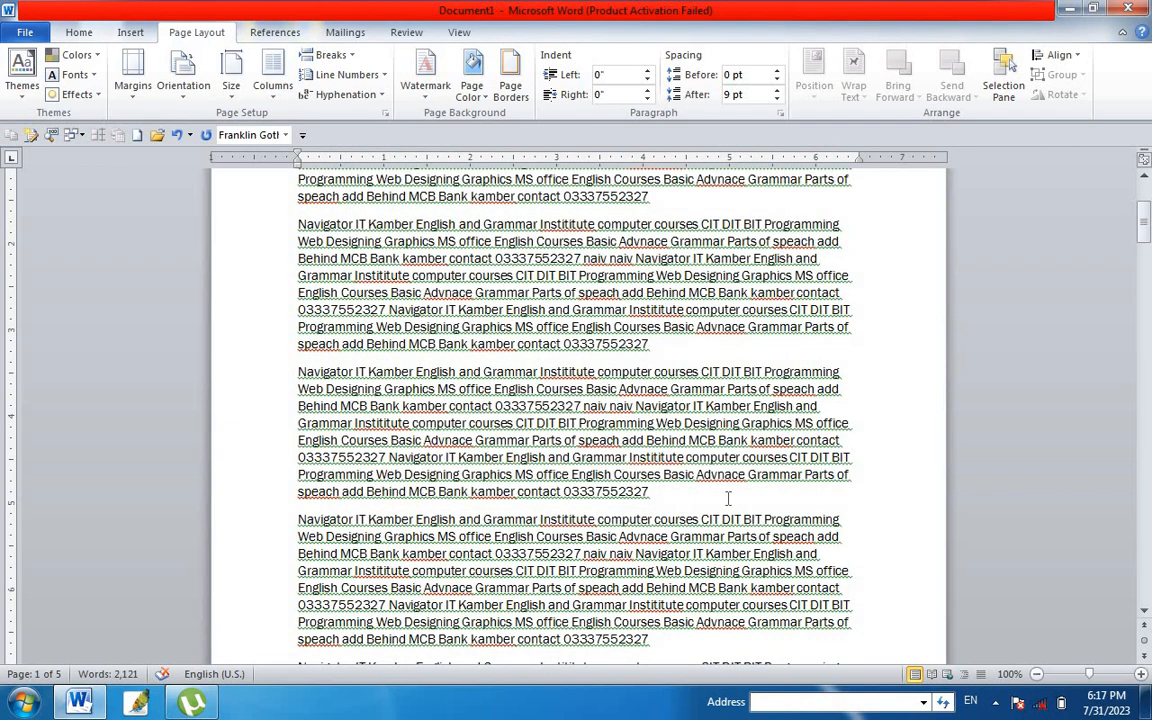